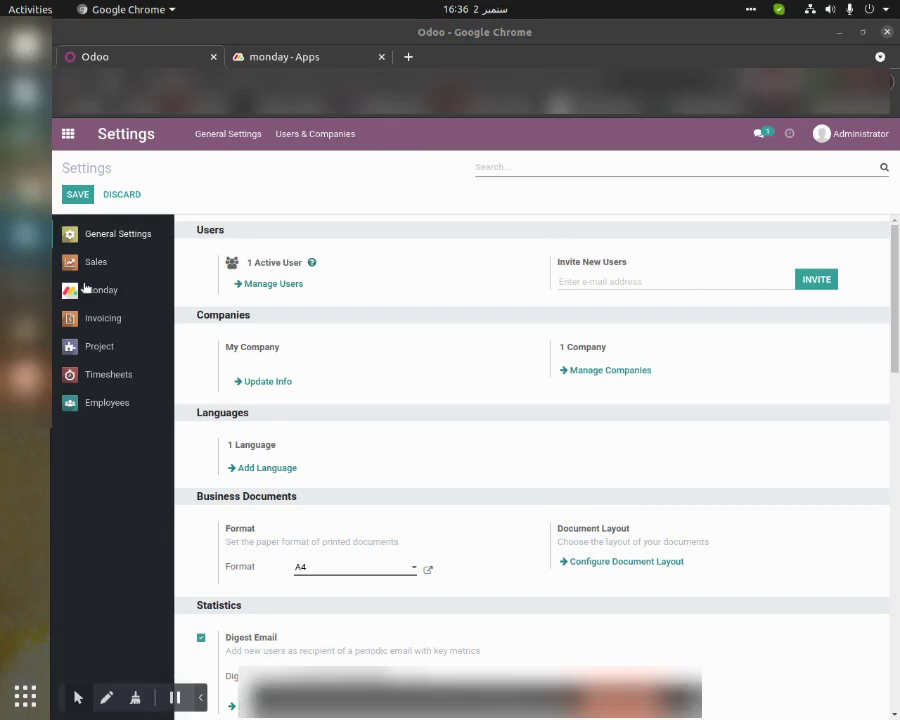
# Turn on Monday Setting Enabler in Odoo's Monday settings and save
pyautogui.click(68, 133)
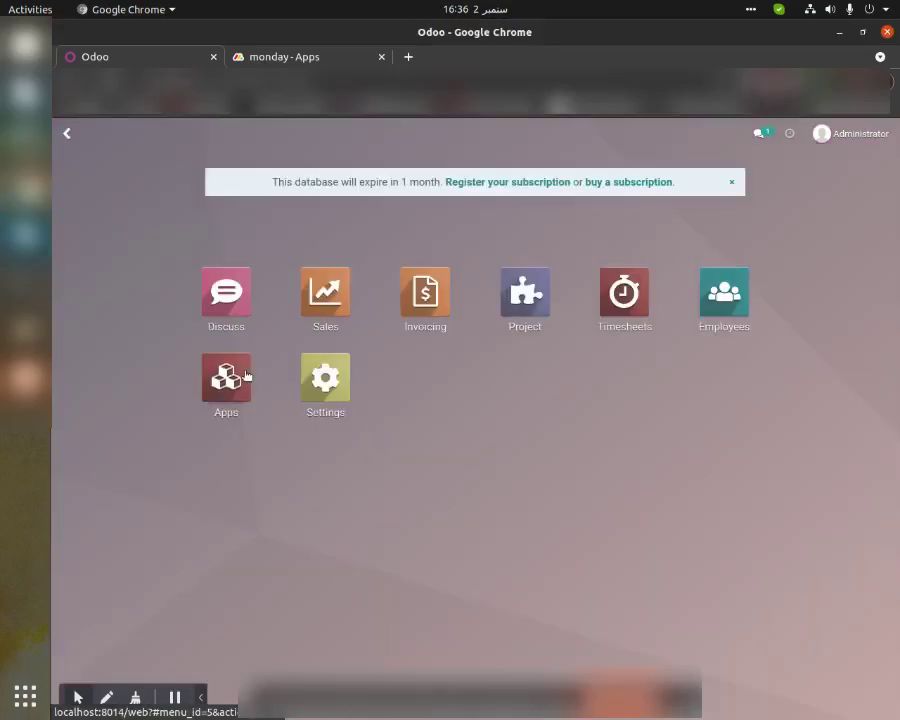
pyautogui.click(318, 404)
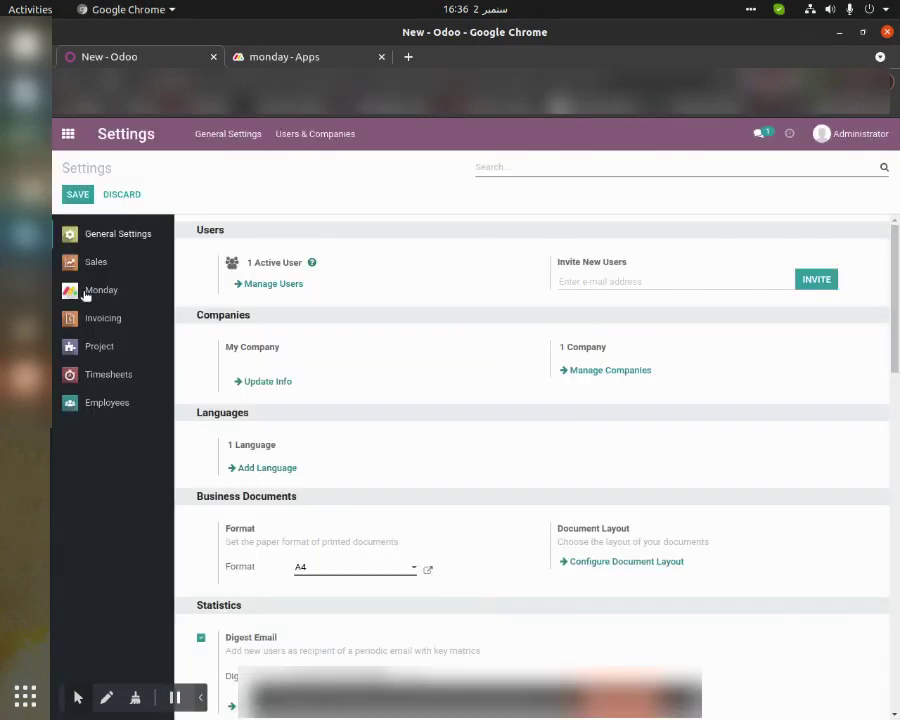
pyautogui.click(100, 290)
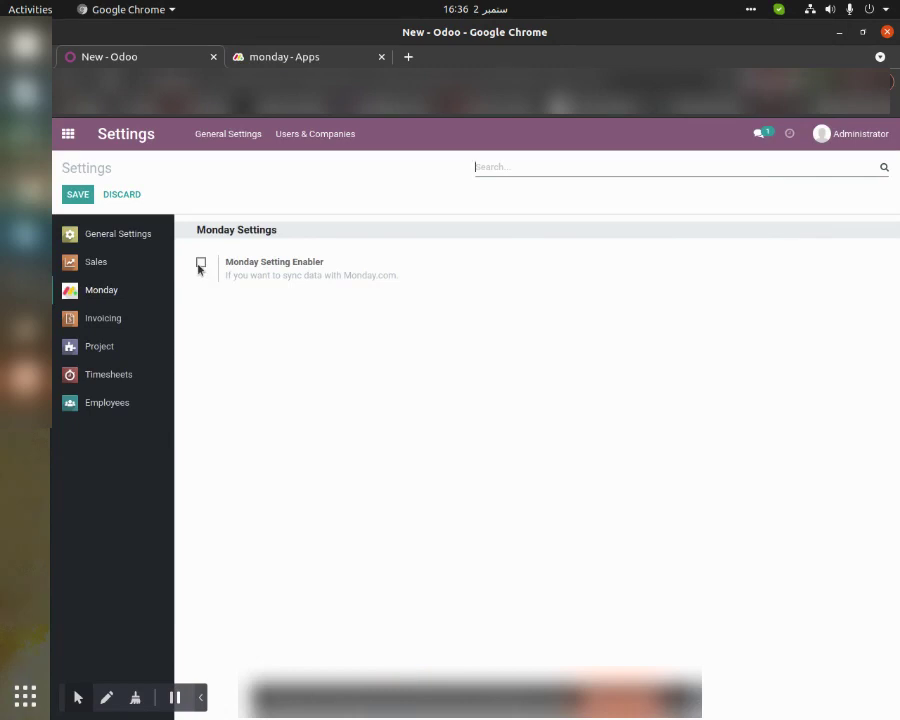
pyautogui.click(200, 265)
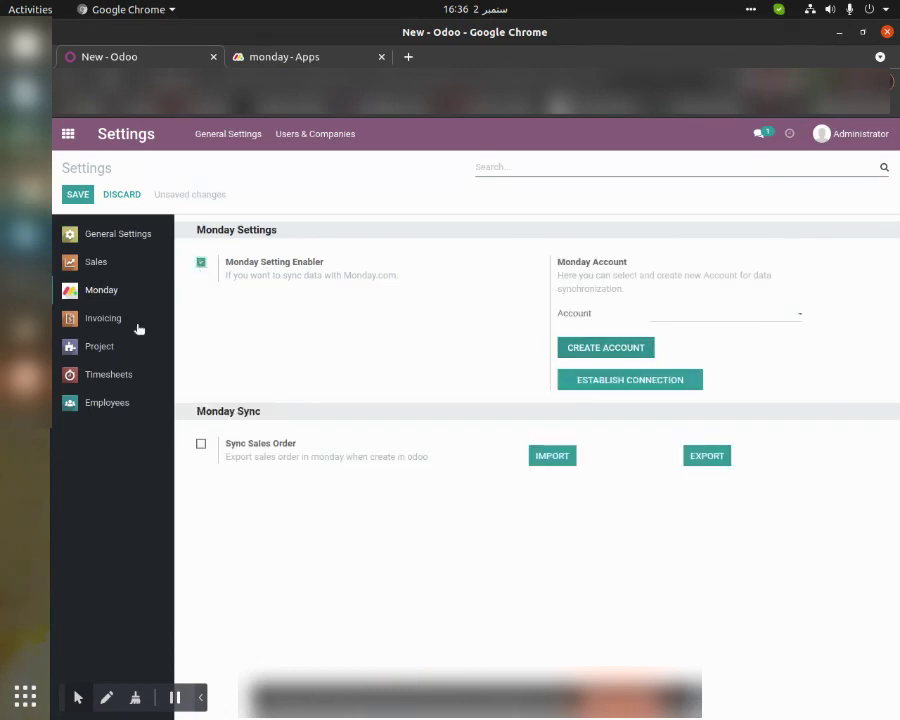
pyautogui.click(72, 196)
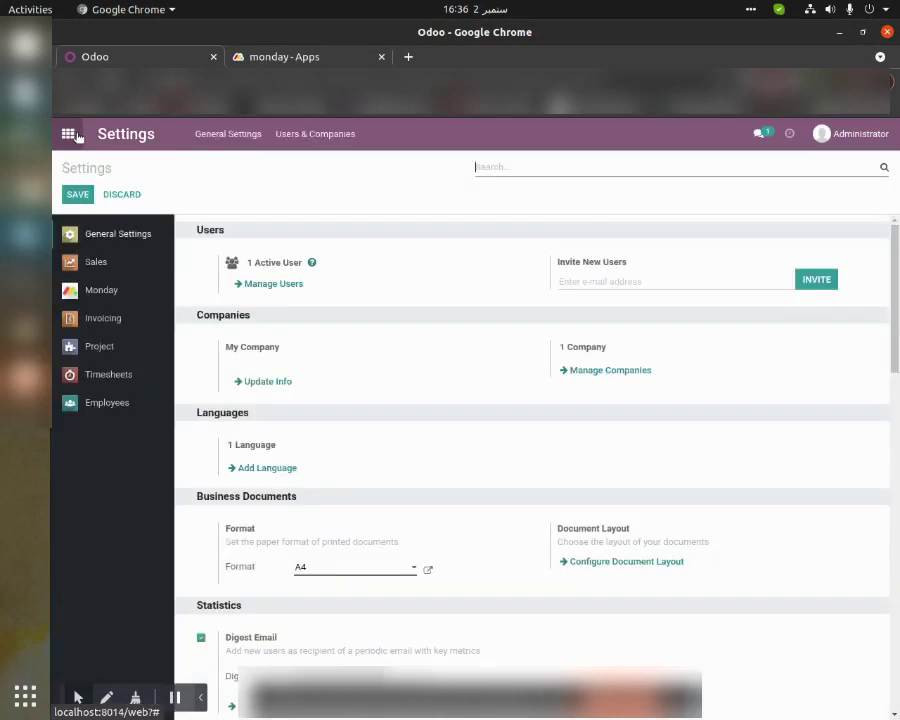
# Create a Monday account named Test_Account with its pasted access token
pyautogui.click(93, 290)
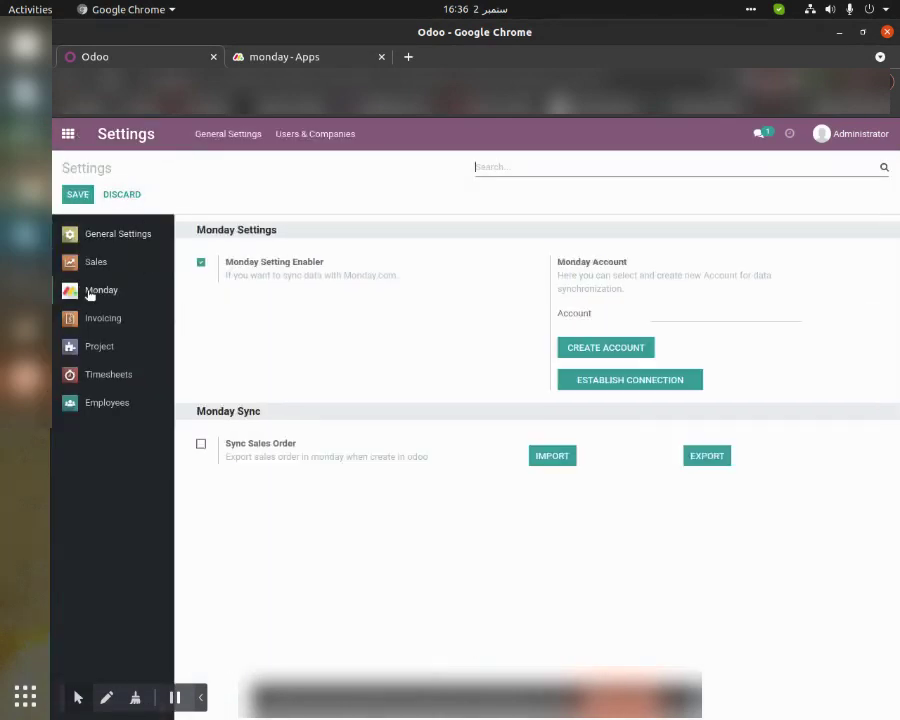
pyautogui.click(620, 350)
pyautogui.write('Test_Account')
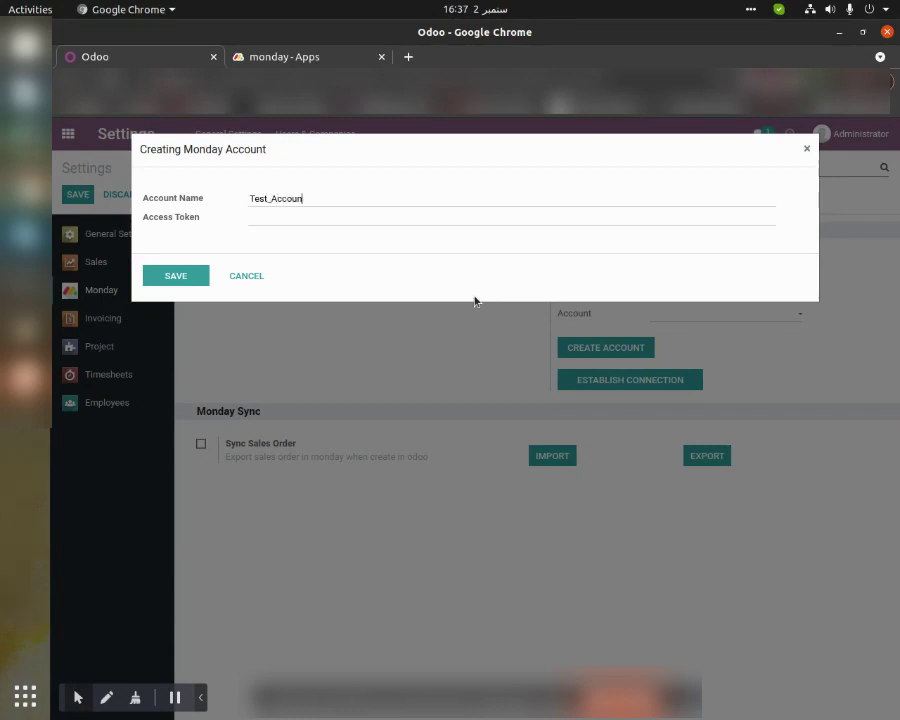
pyautogui.click(416, 216)
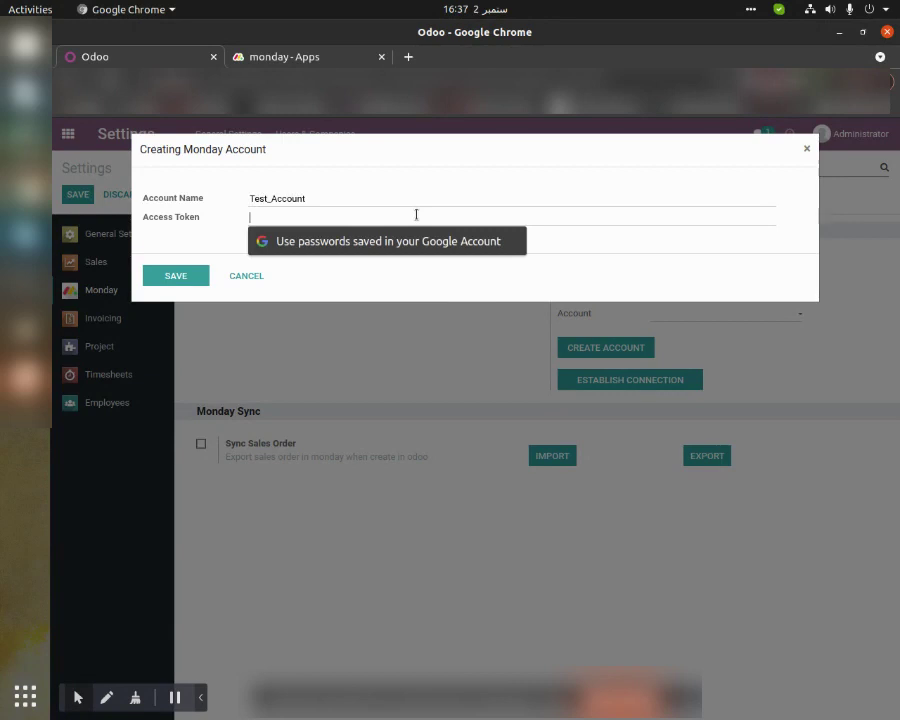
pyautogui.hotkey('ctrl', 'v')
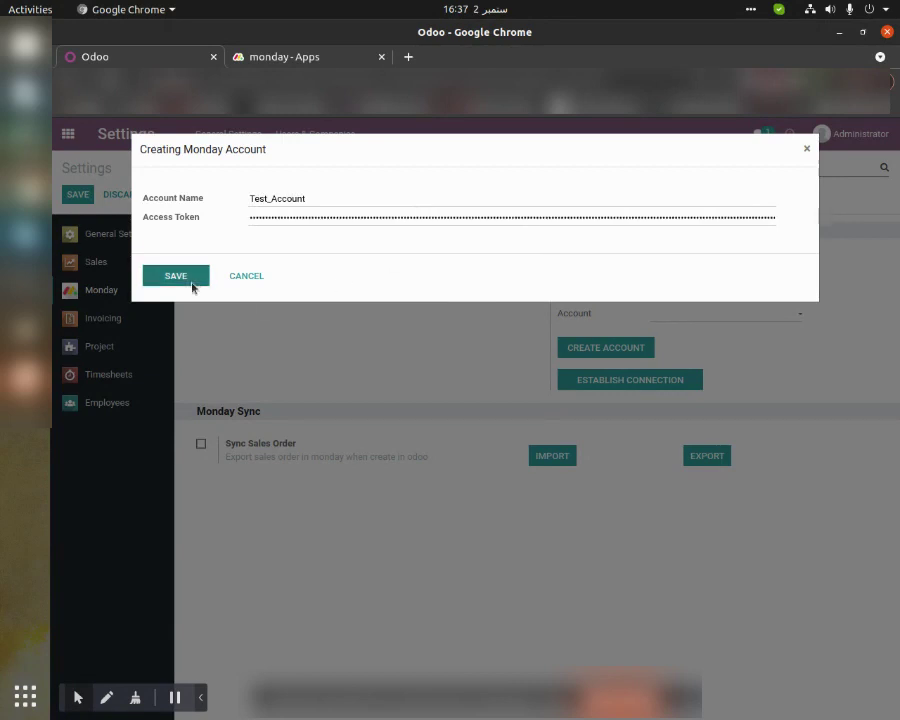
pyautogui.click(190, 281)
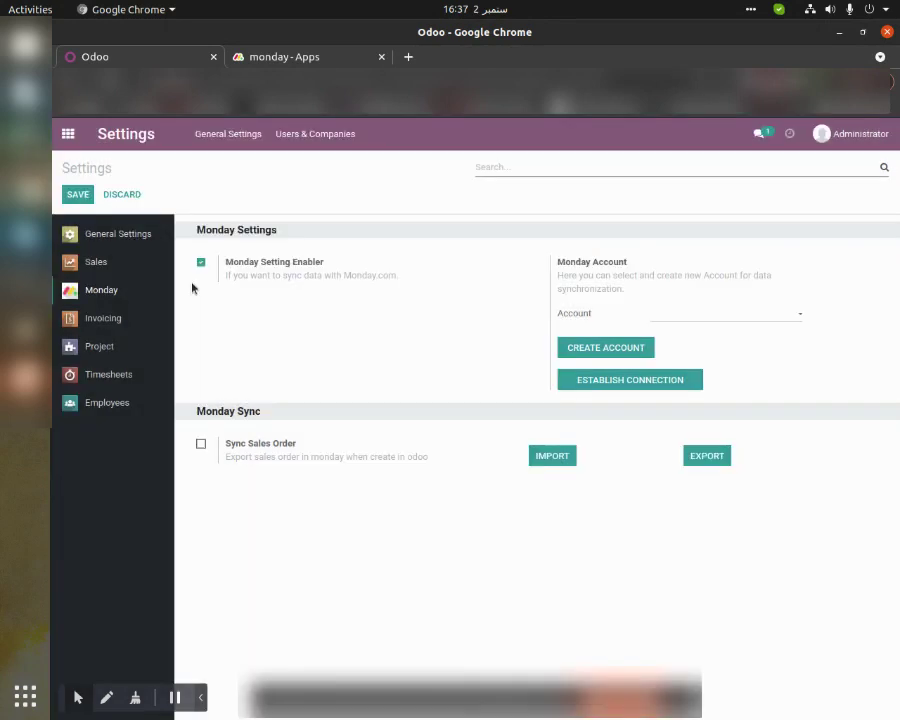
# Select Test_Account as the syncing account and save the settings
pyautogui.click(754, 318)
pyautogui.click(718, 351)
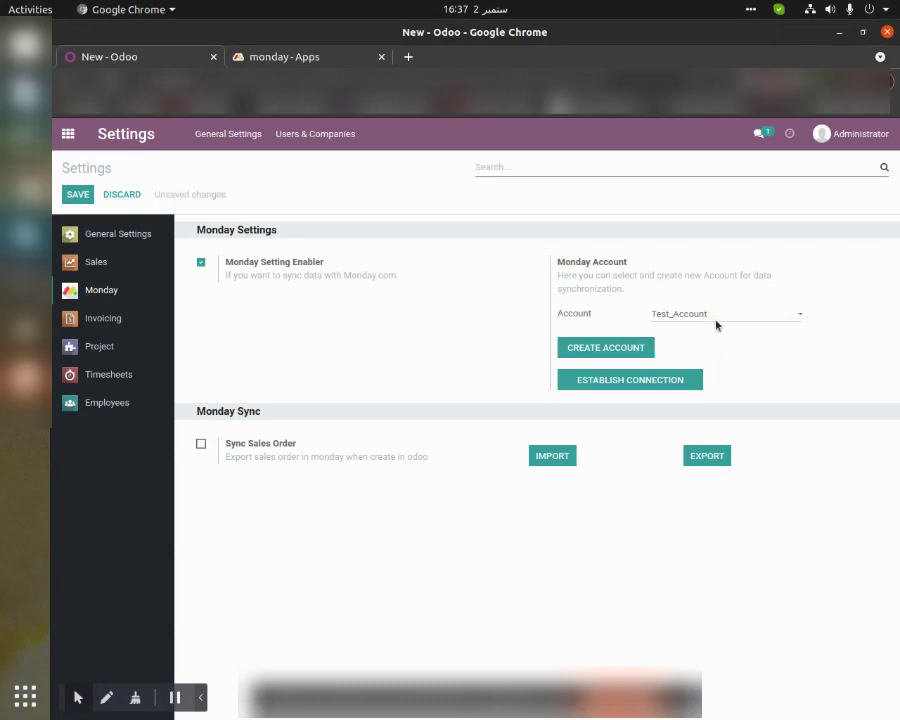
pyautogui.click(77, 196)
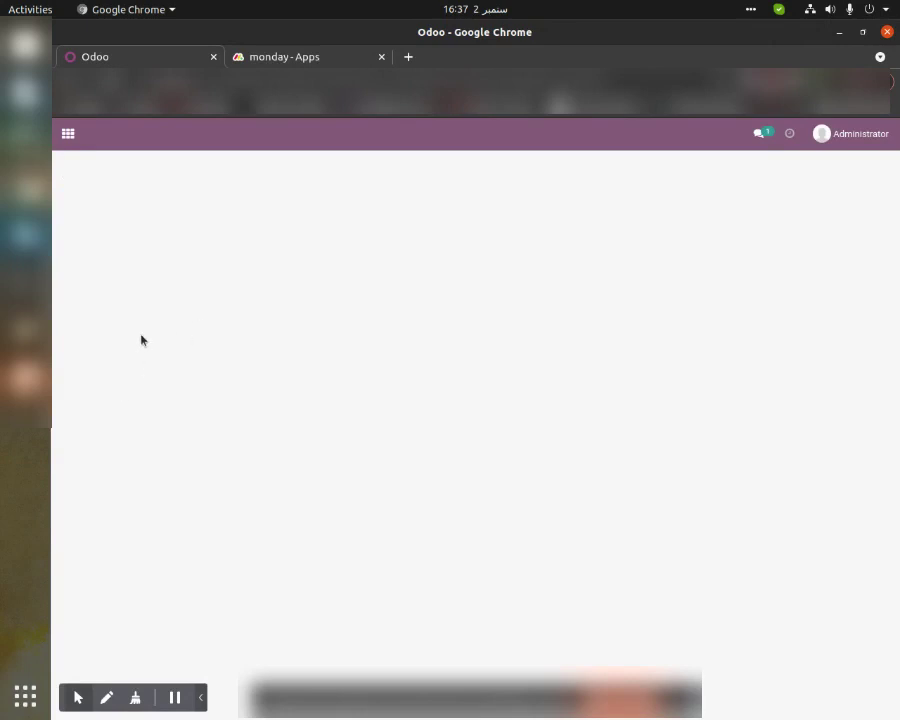
# Establish the monday.com connection, then enable Sync Sales Order and save
pyautogui.click(103, 290)
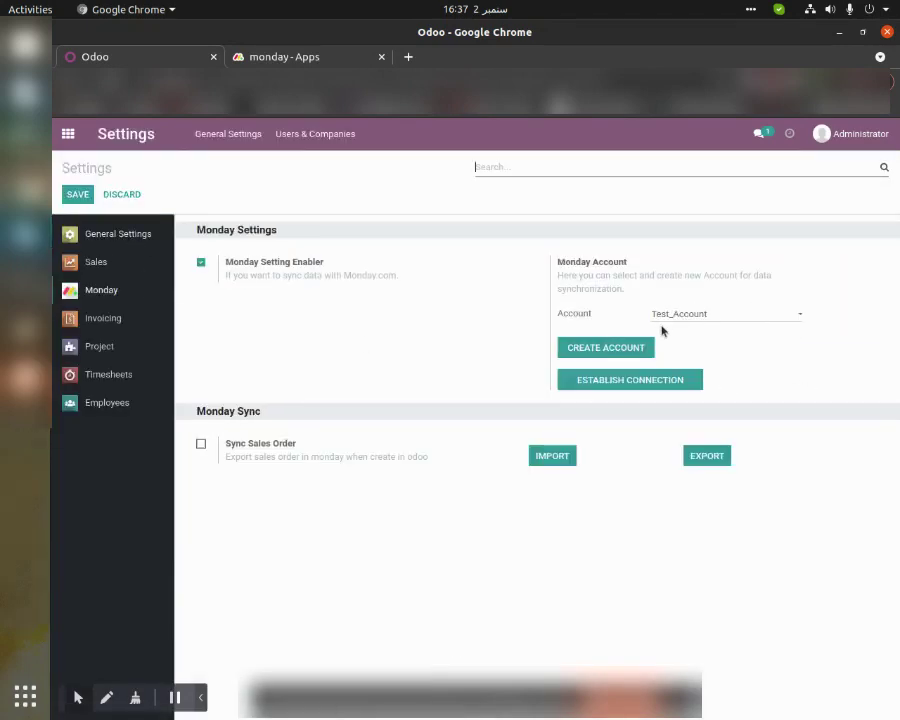
pyautogui.click(631, 385)
pyautogui.click(629, 384)
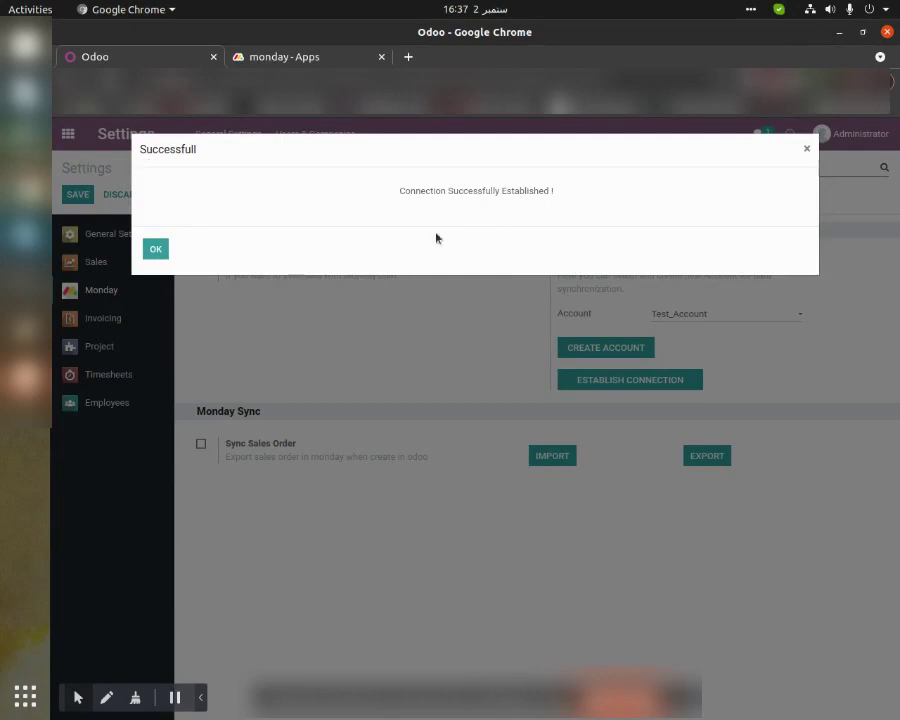
pyautogui.click(160, 251)
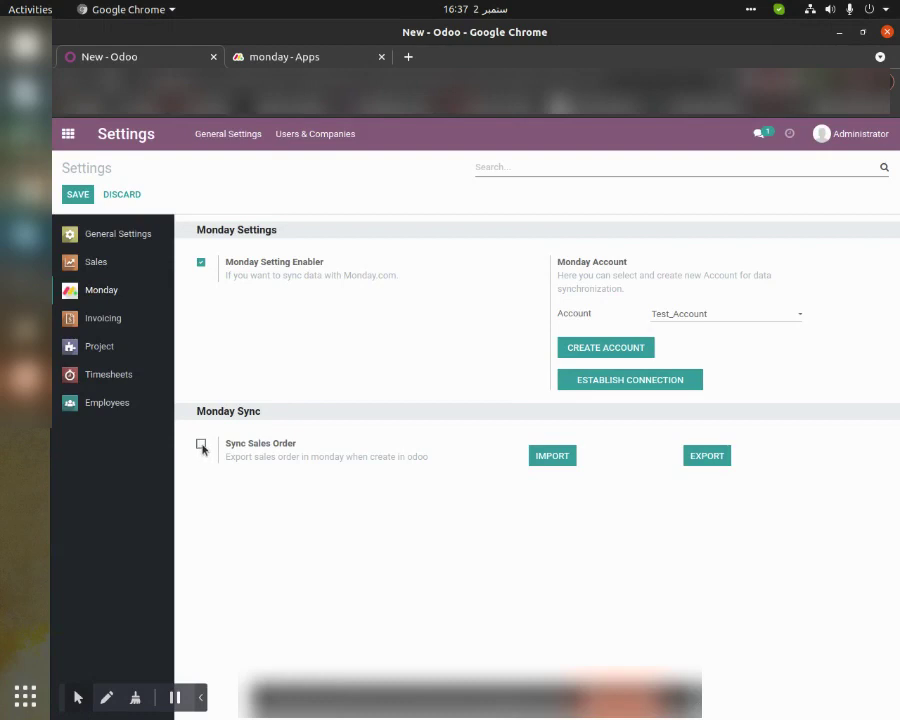
pyautogui.click(201, 445)
pyautogui.click(69, 197)
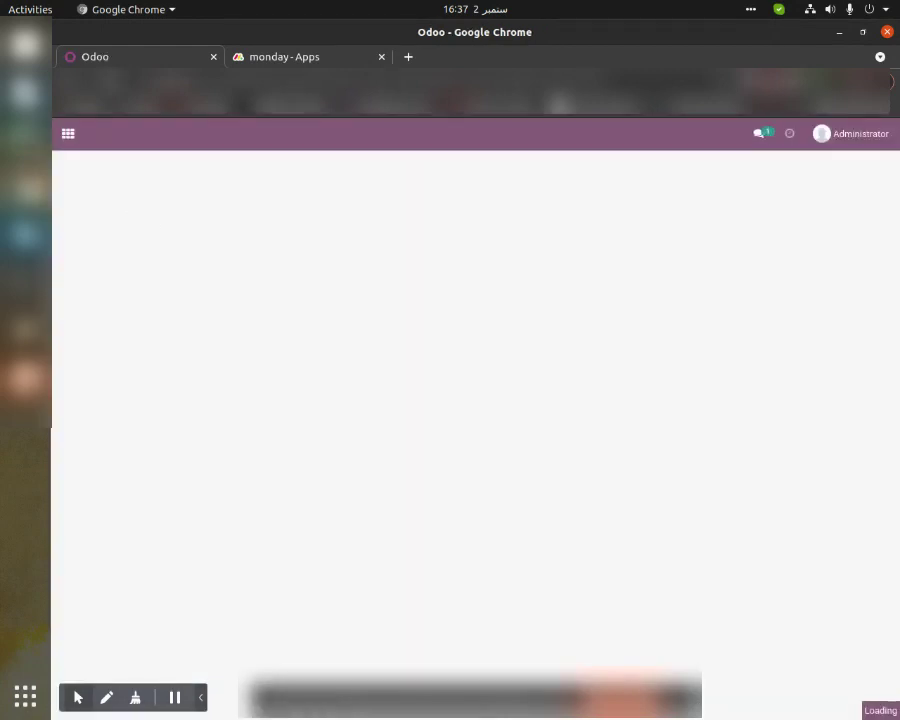
pyautogui.click(292, 57)
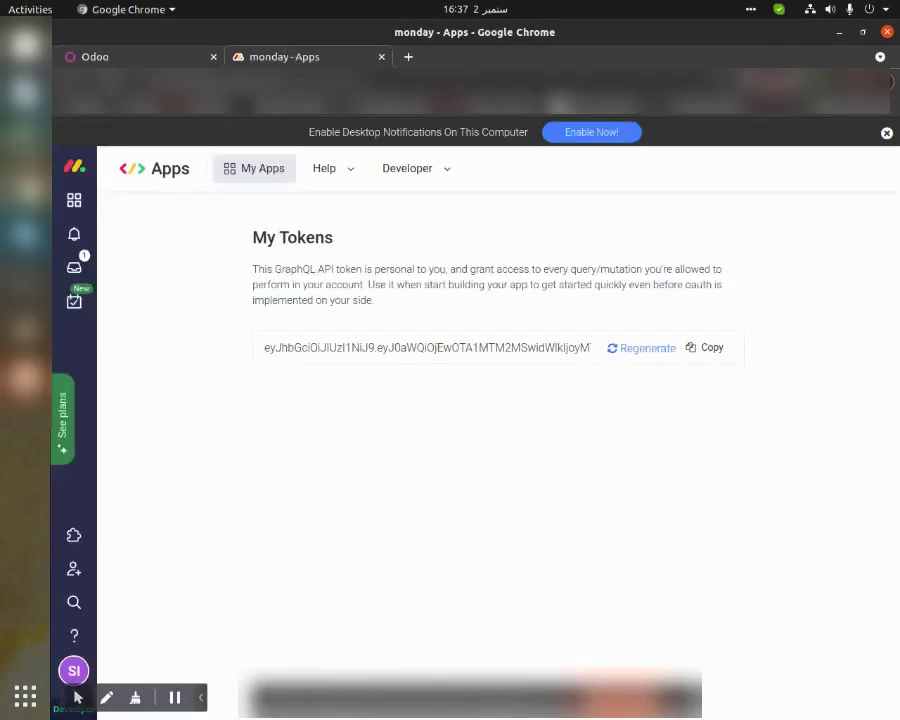
pyautogui.click(70, 202)
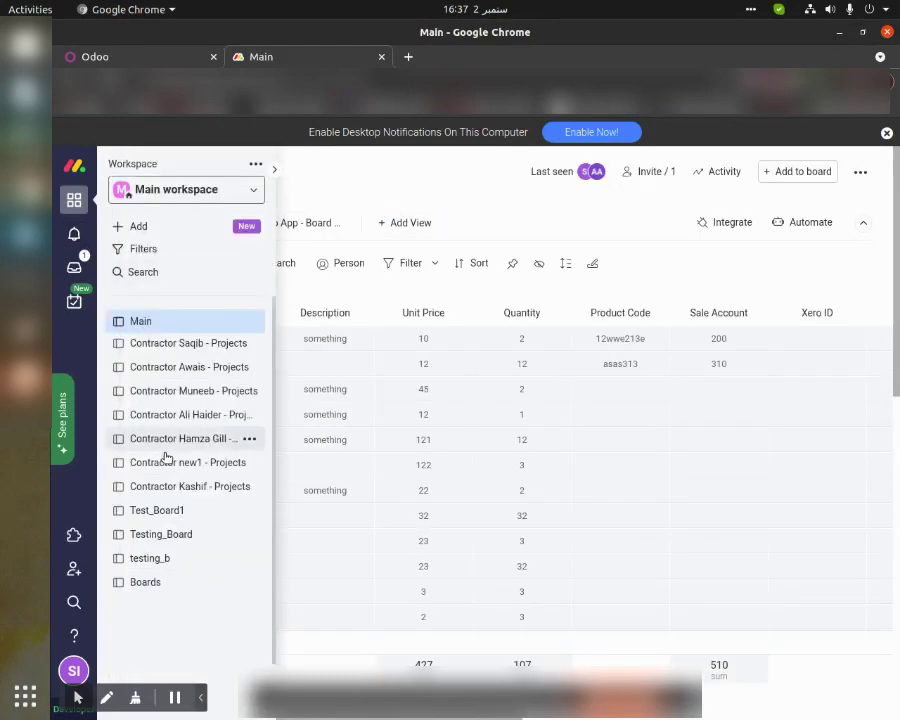
pyautogui.scroll(-2, 170, 510)
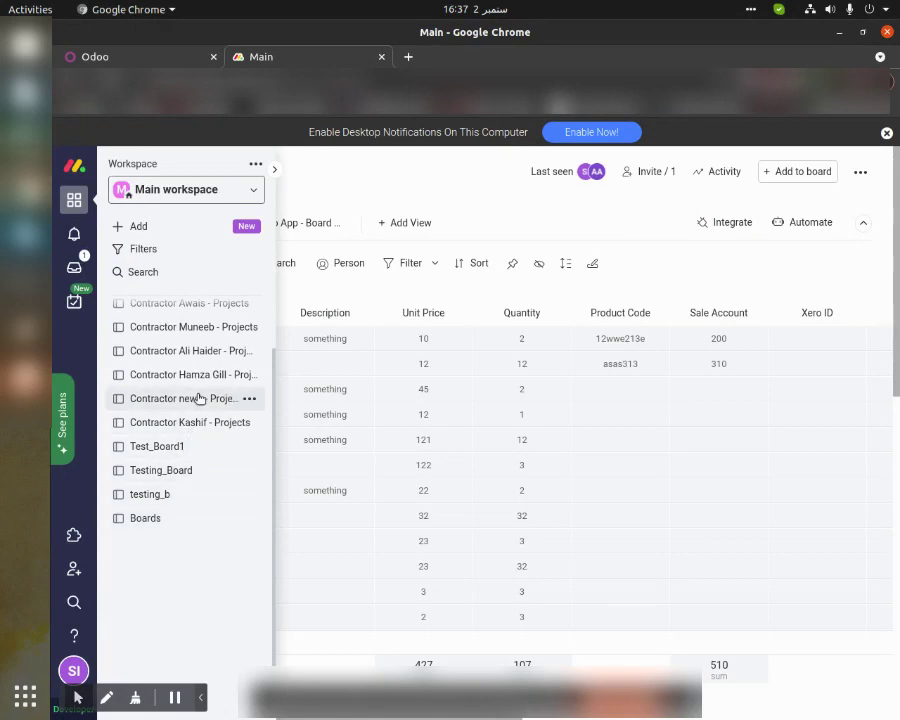
pyautogui.scroll(2, 178, 425)
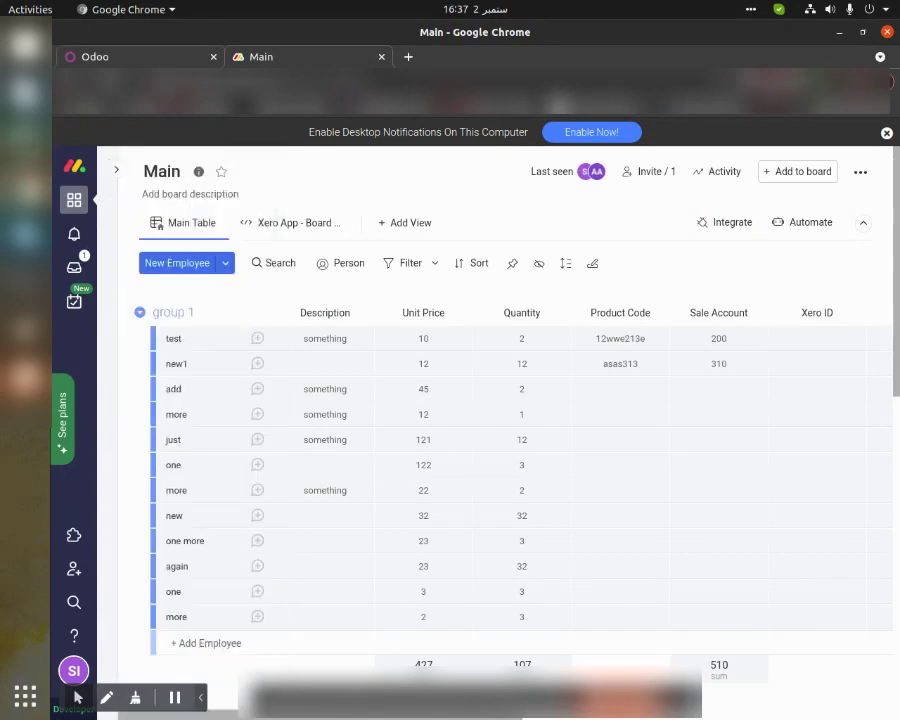
pyautogui.click(153, 62)
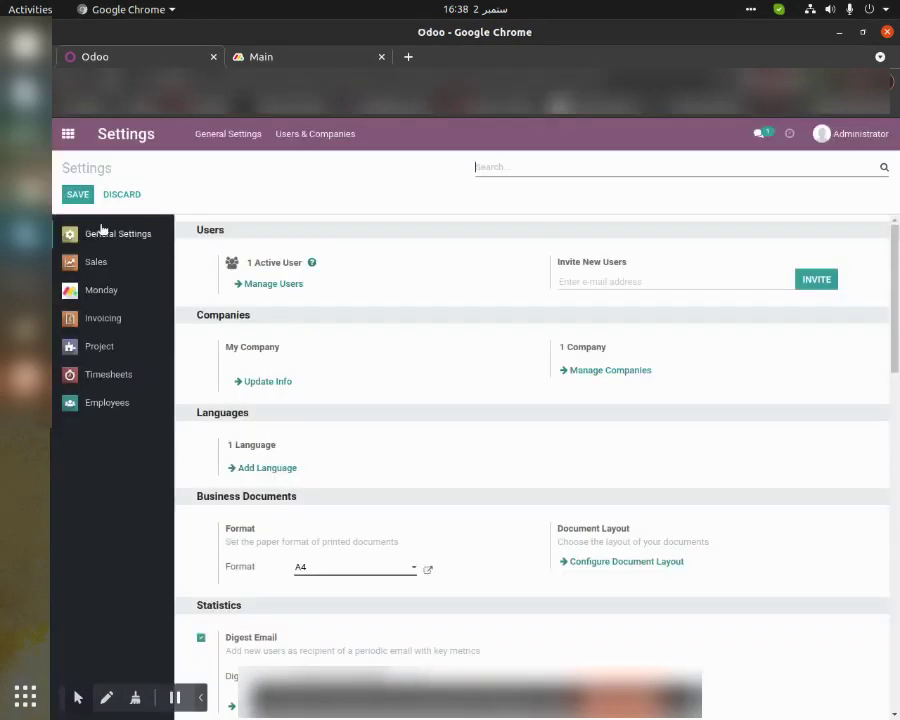
# Start a new Sales quotation with My Company as the customer
pyautogui.click(68, 133)
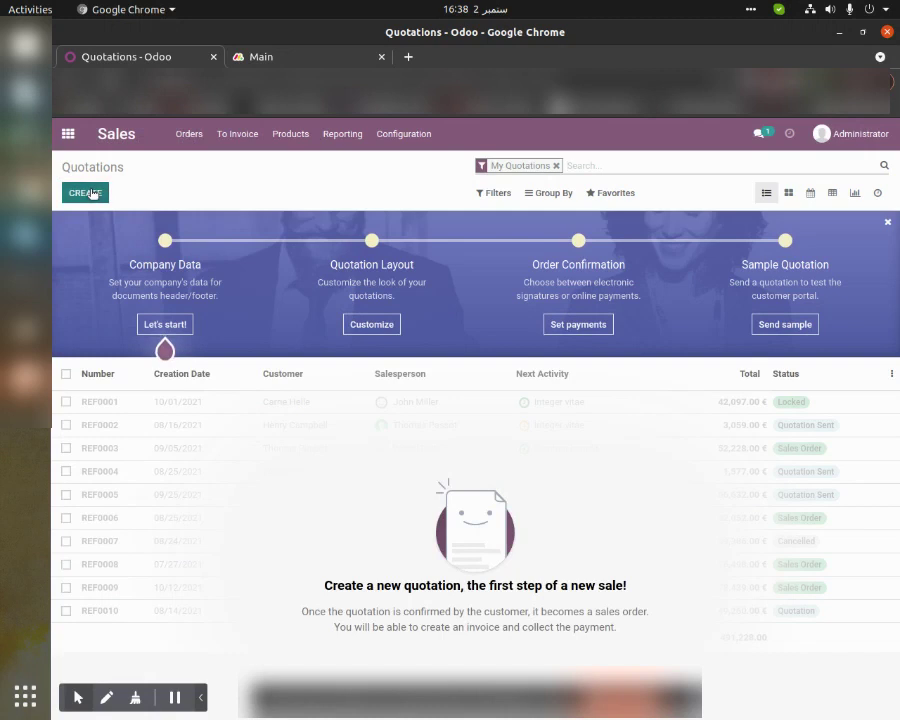
pyautogui.click(88, 193)
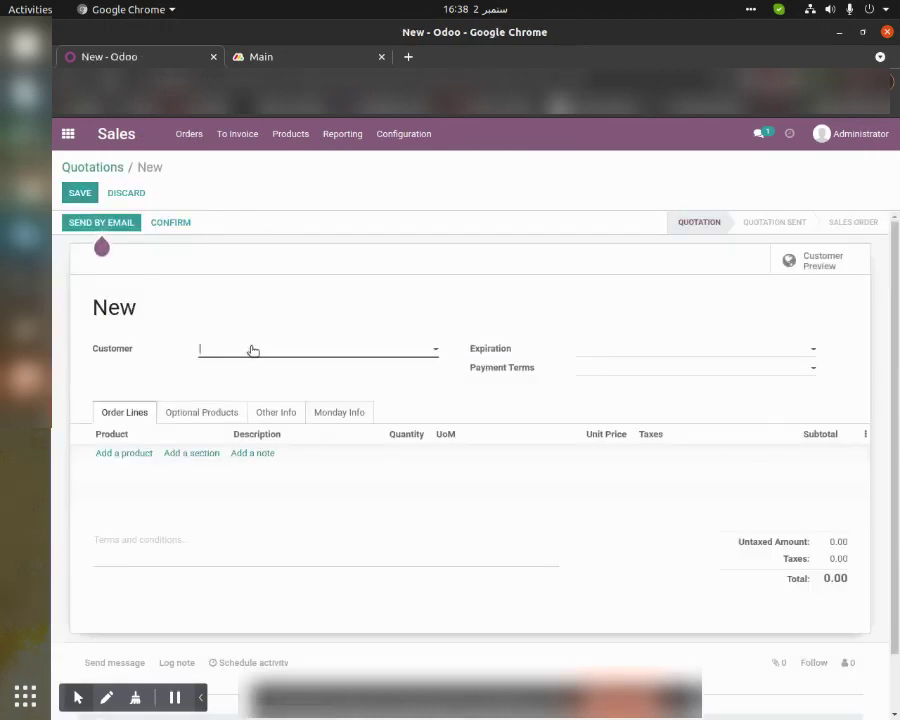
pyautogui.click(253, 350)
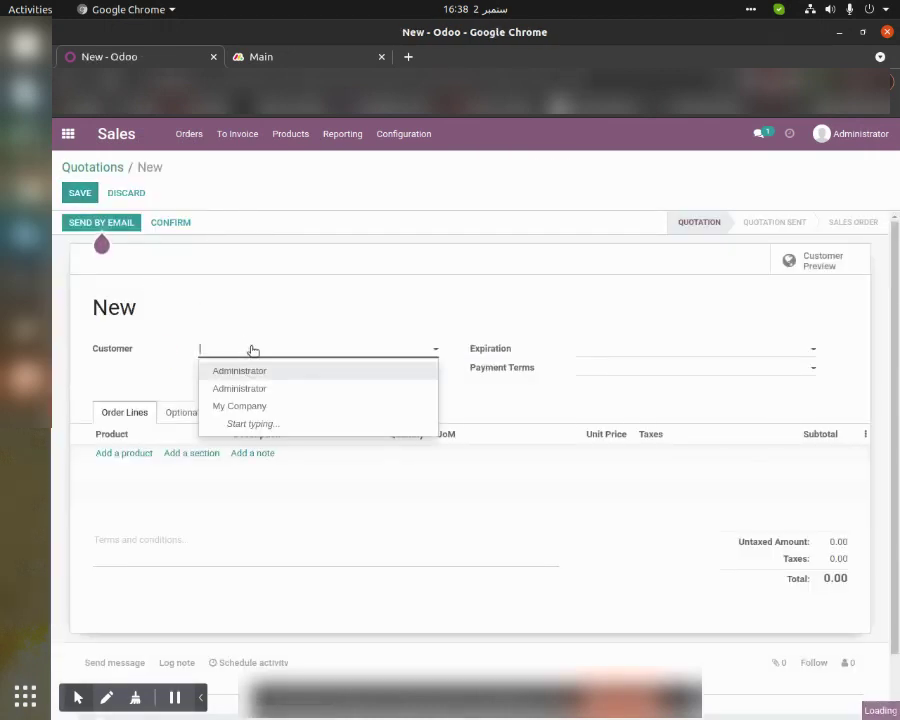
pyautogui.click(263, 405)
# Add a newly created chair product line priced at 9.99
pyautogui.click(140, 455)
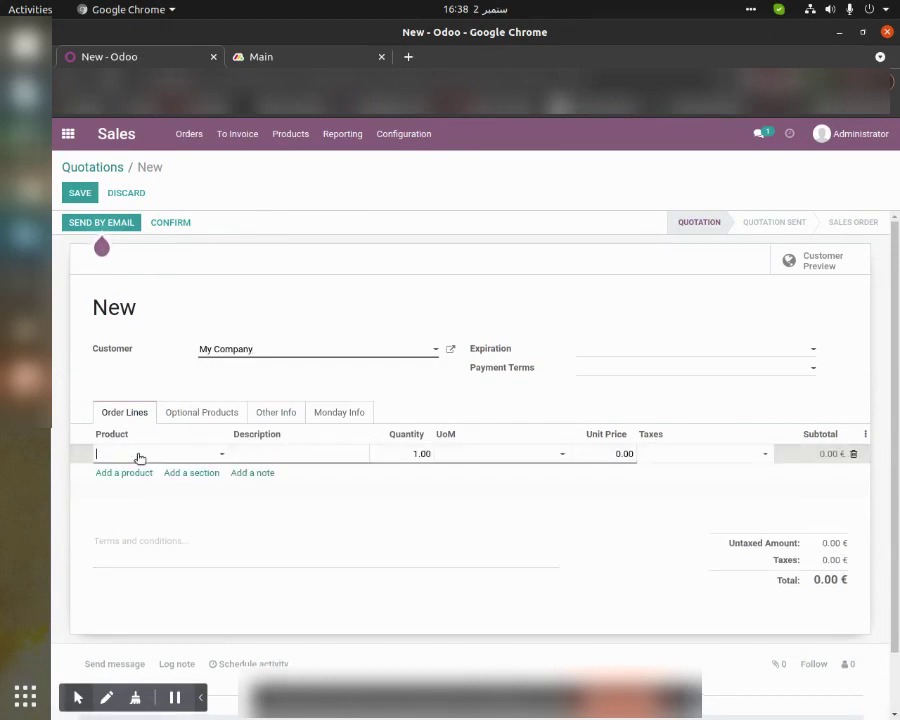
pyautogui.write('chair')
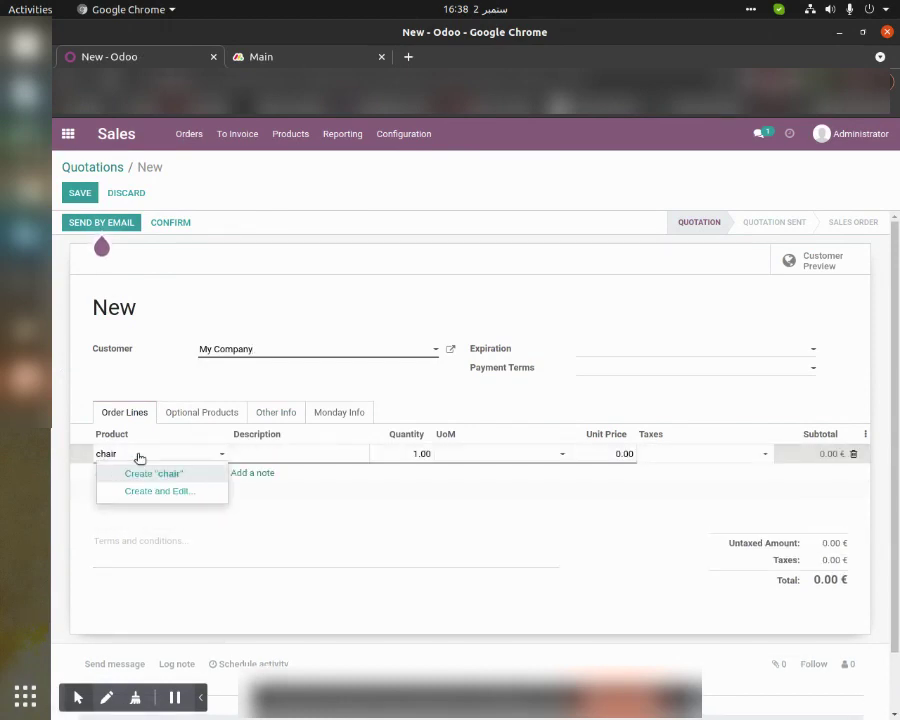
pyautogui.click(153, 473)
pyautogui.click(612, 453)
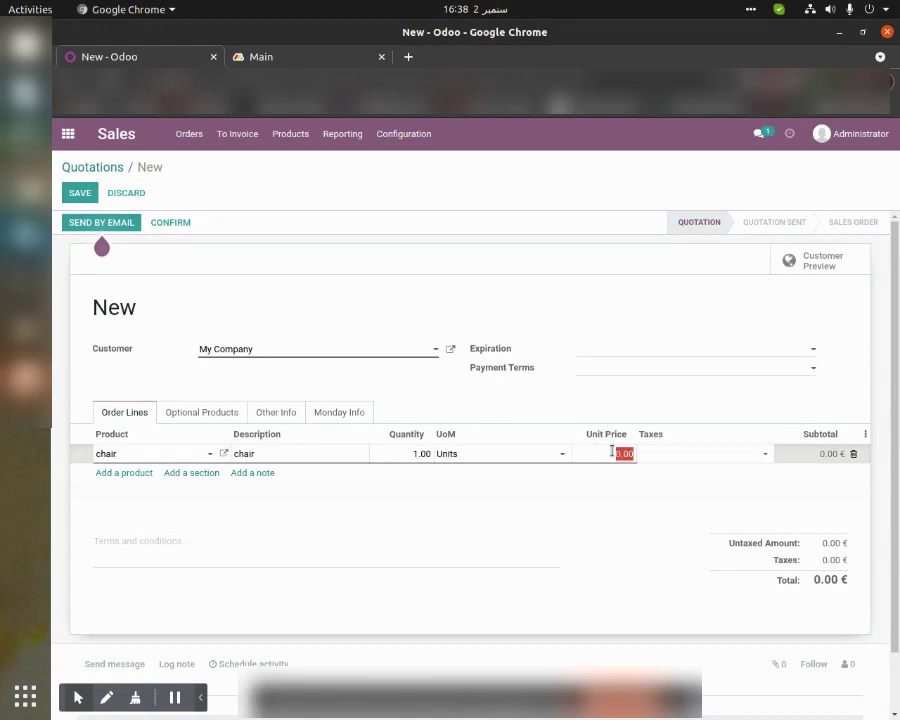
pyautogui.write('9.99')
pyautogui.click(631, 553)
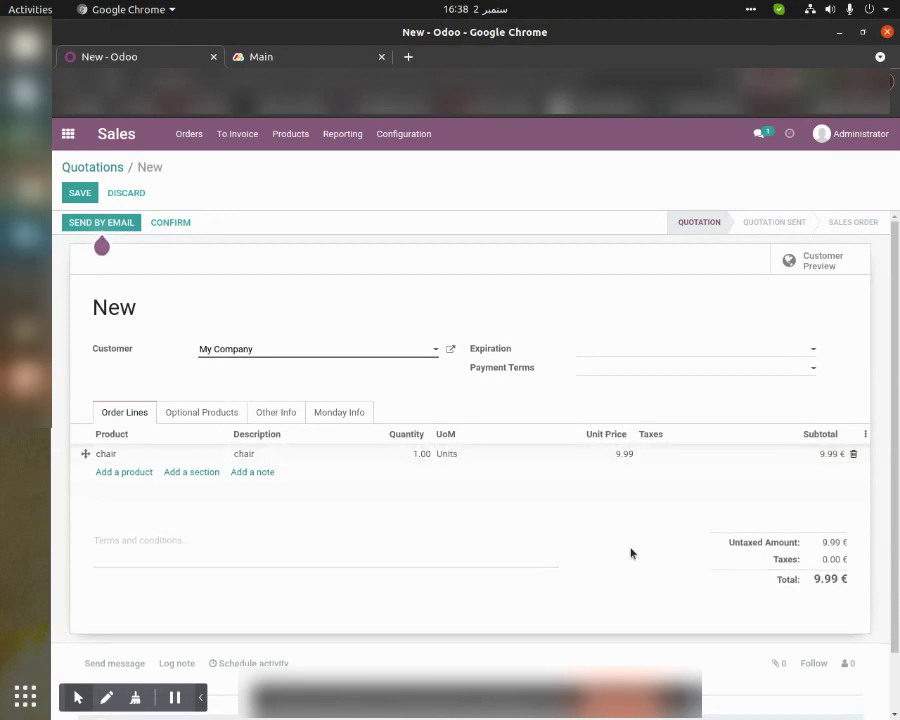
# Keep Board Type as New Board with NEW_BOARD and NEW_GROUP, saving as S00001
pyautogui.click(350, 412)
pyautogui.click(298, 452)
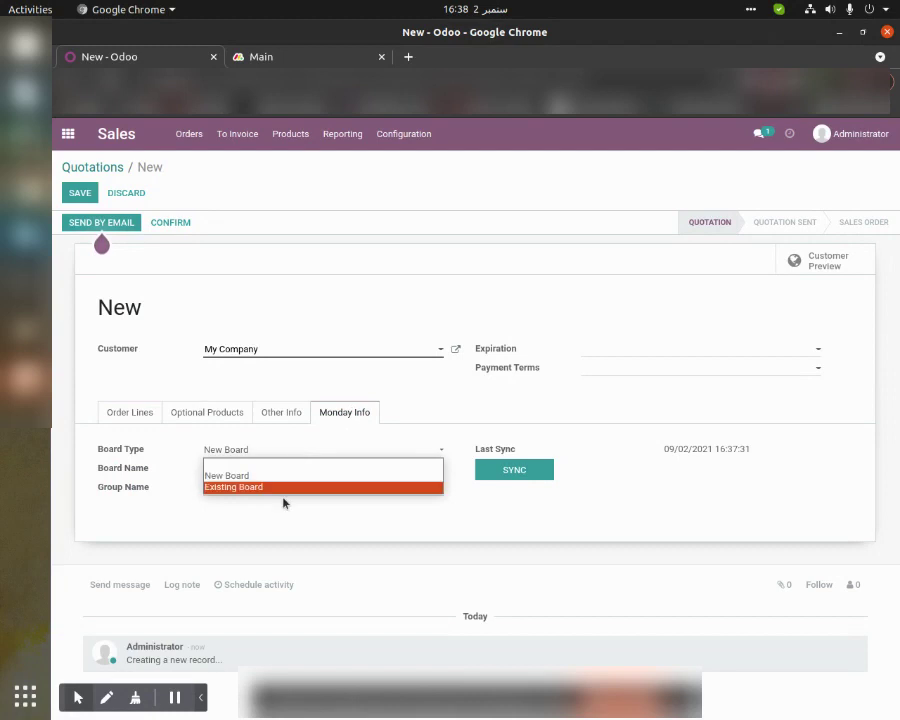
pyautogui.click(297, 474)
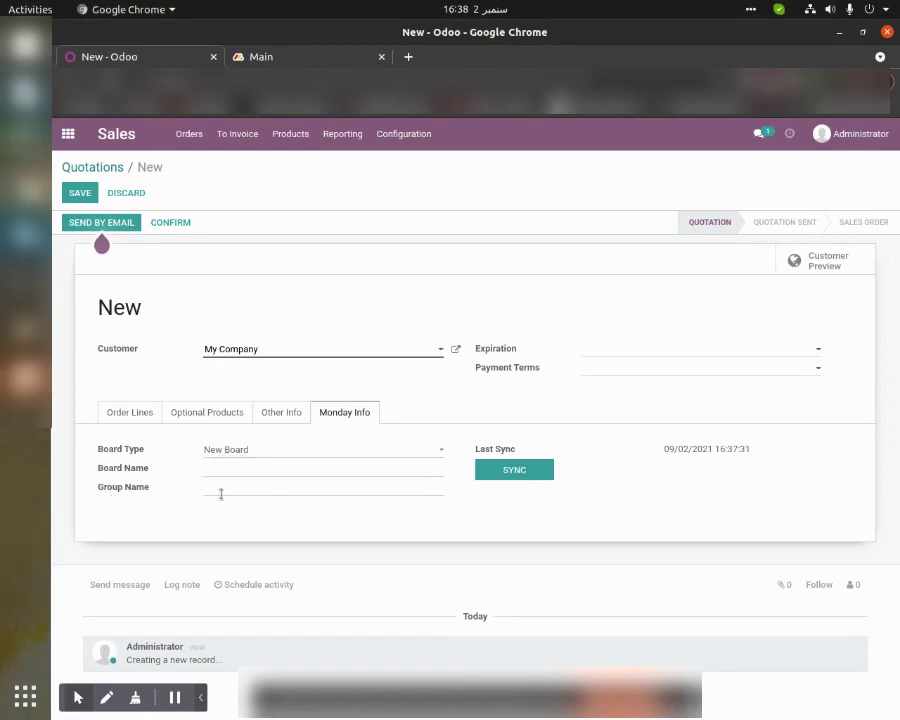
pyautogui.click(345, 453)
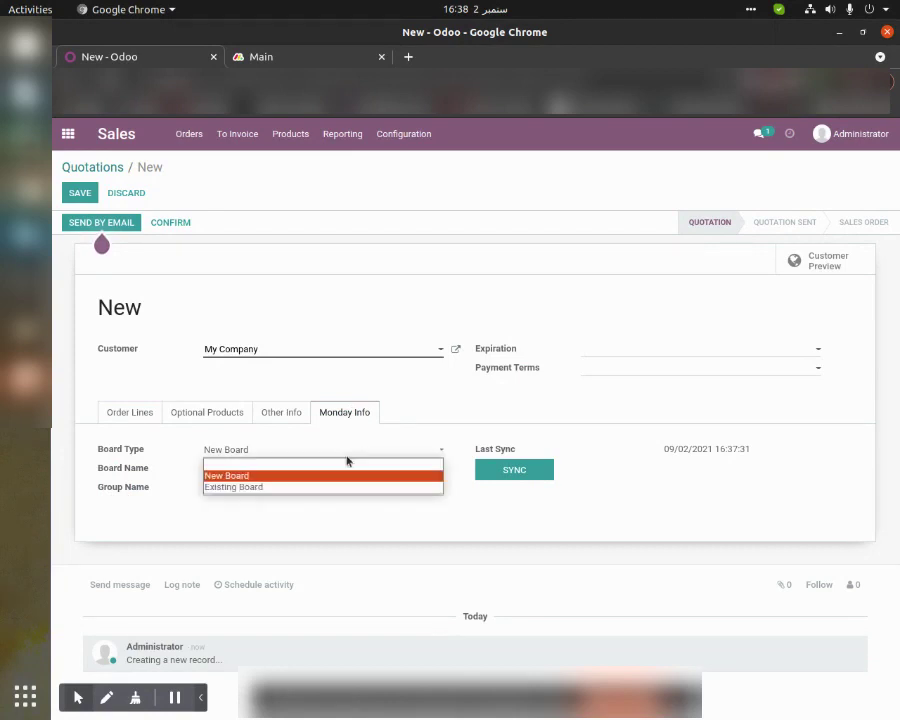
pyautogui.click(325, 484)
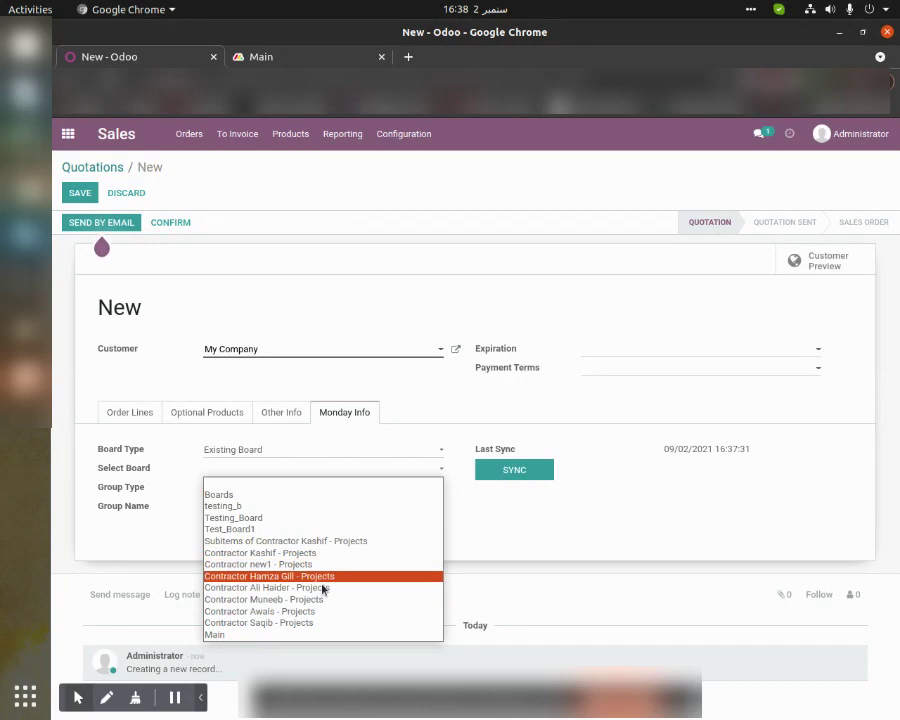
pyautogui.click(330, 468)
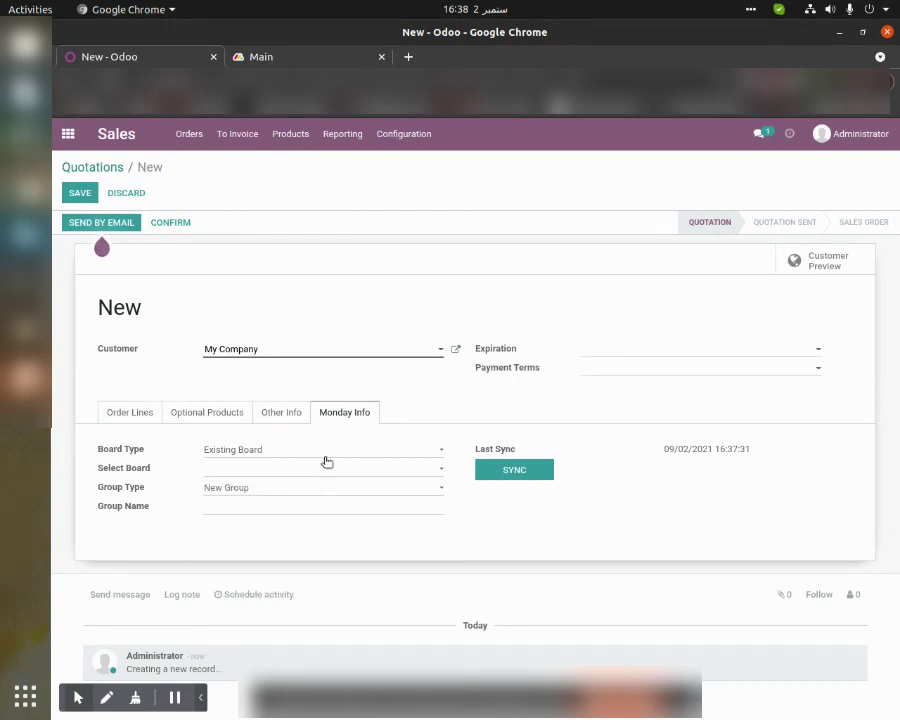
pyautogui.click(337, 449)
pyautogui.click(331, 476)
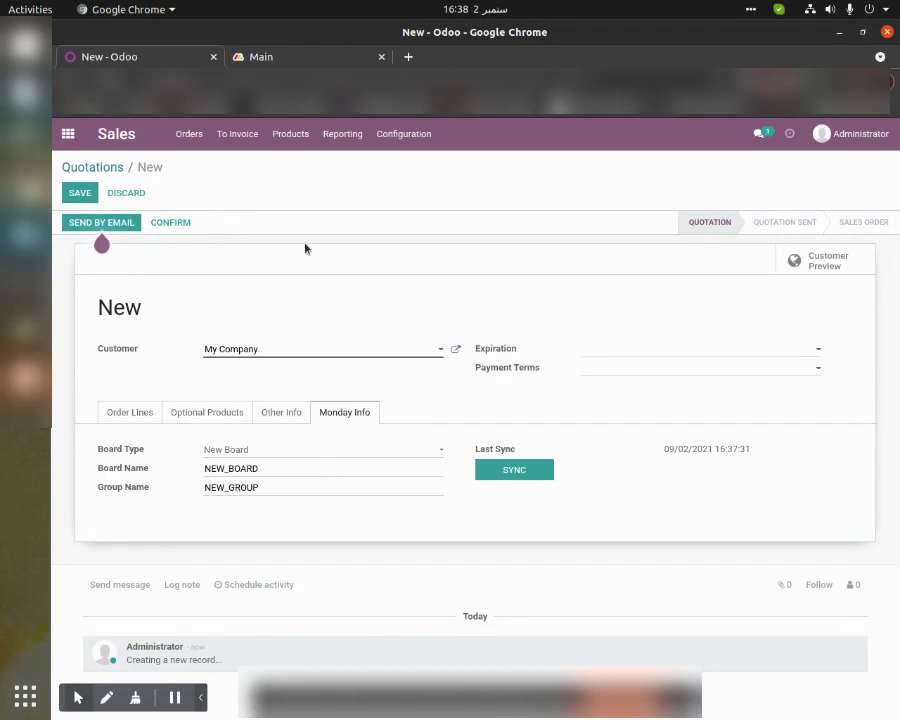
pyautogui.click(86, 195)
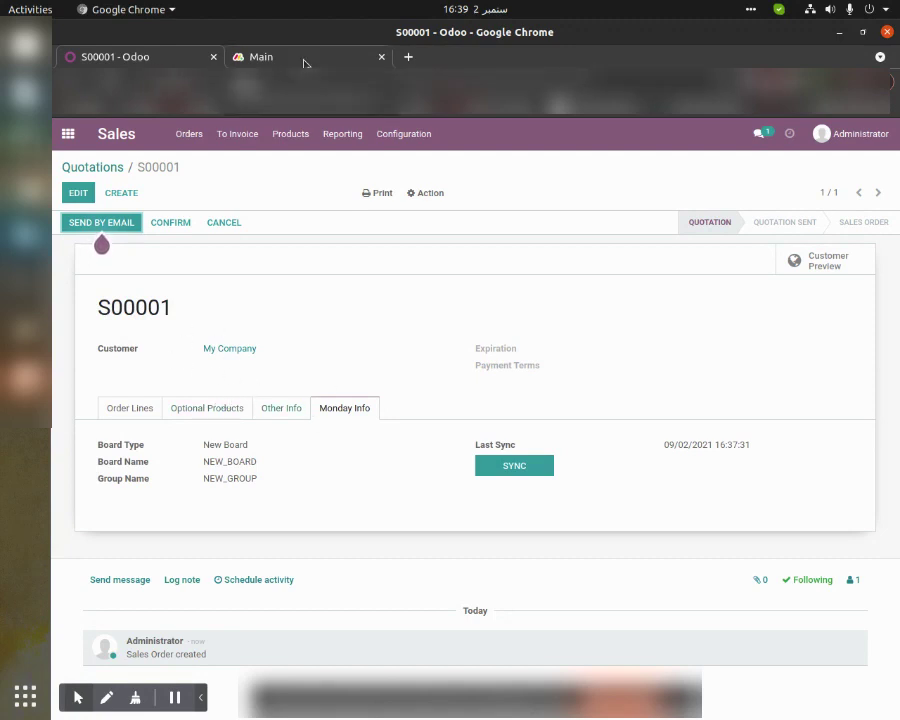
# Check monday.com's NEW_BOARD shows item S00001 as Draft at 9.99, then return to Odoo
pyautogui.click(305, 64)
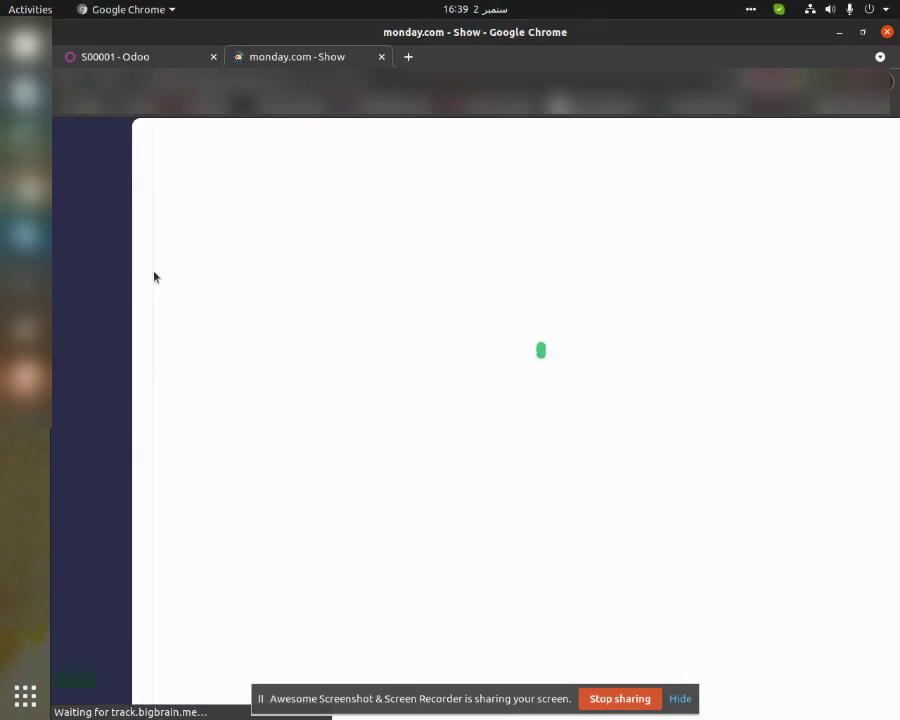
pyautogui.click(679, 699)
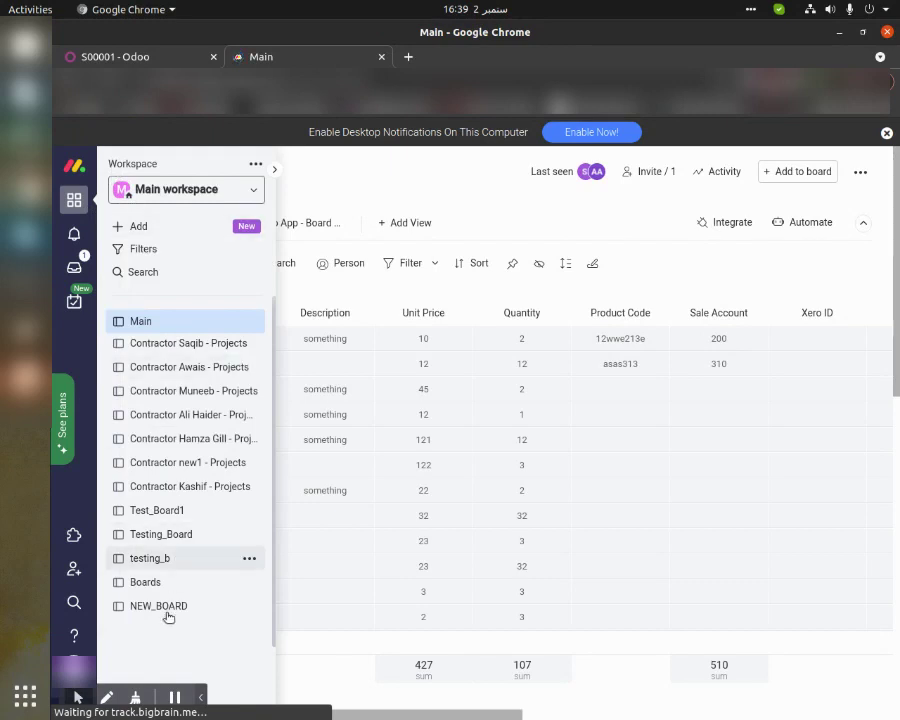
pyautogui.click(168, 606)
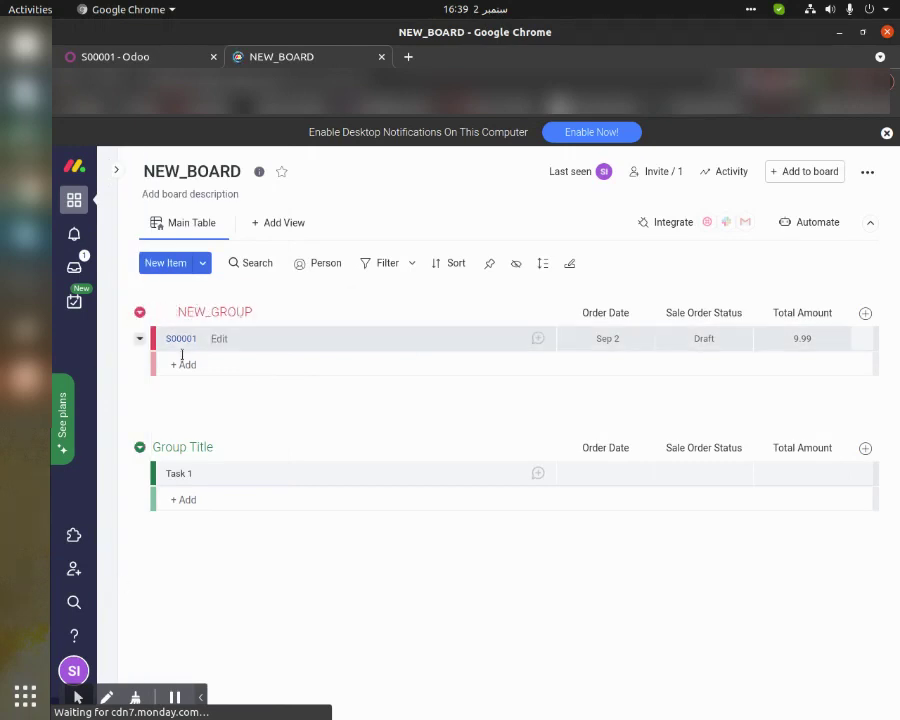
pyautogui.moveTo(340, 338)
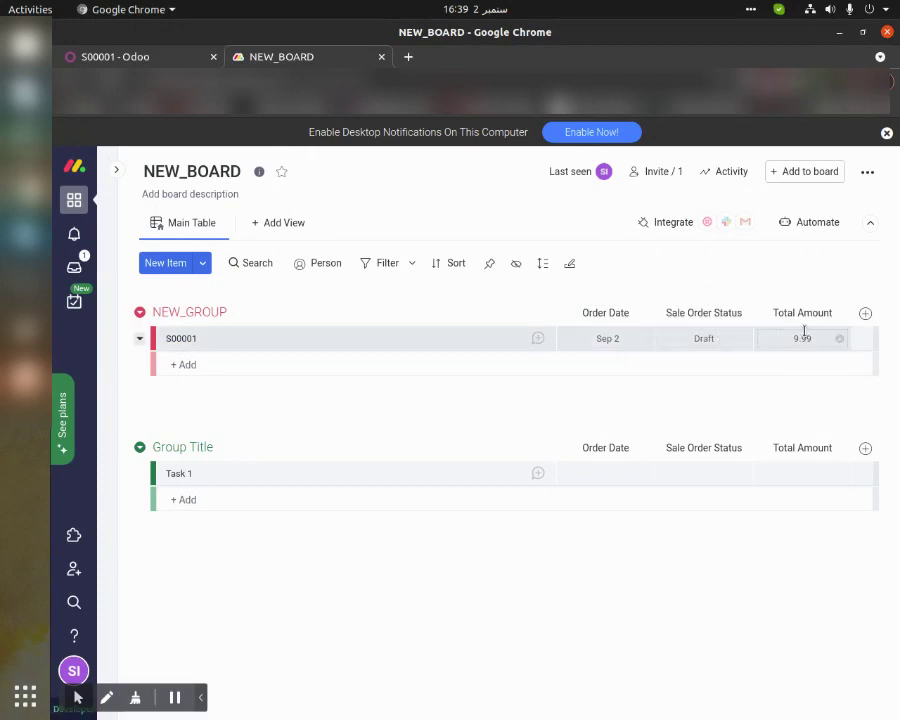
pyautogui.click(165, 58)
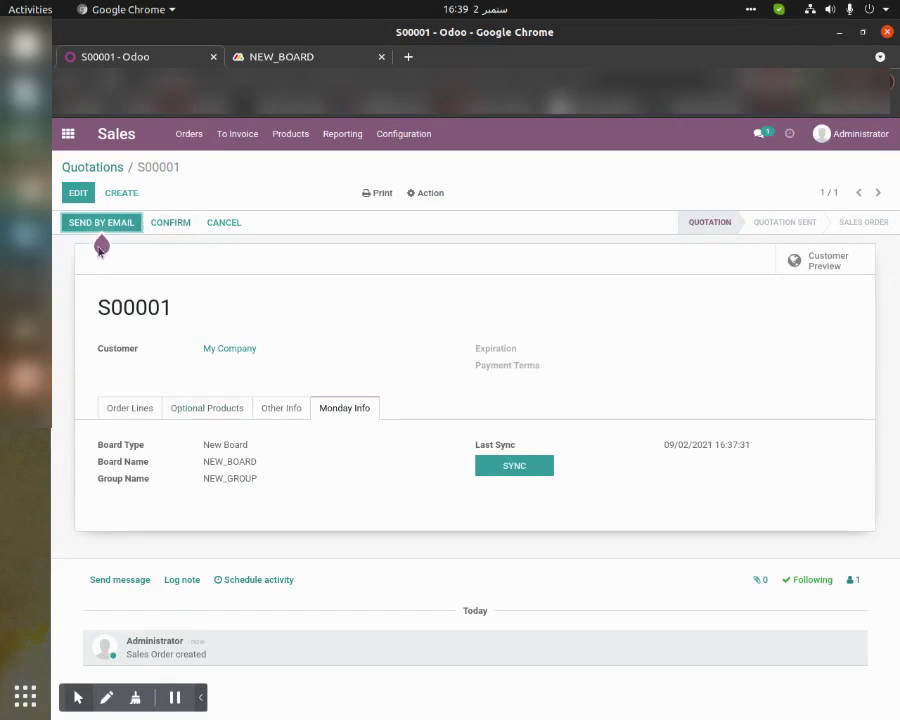
# Add a new Table line at 20.99 to S00001, save, and verify monday shows 30.98
pyautogui.click(78, 192)
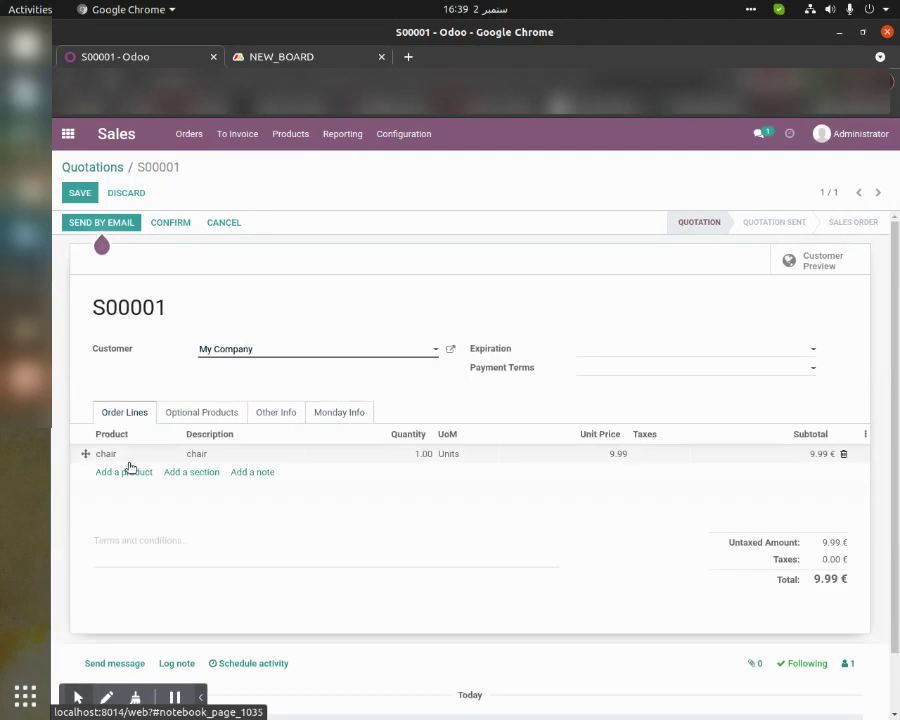
pyautogui.click(123, 470)
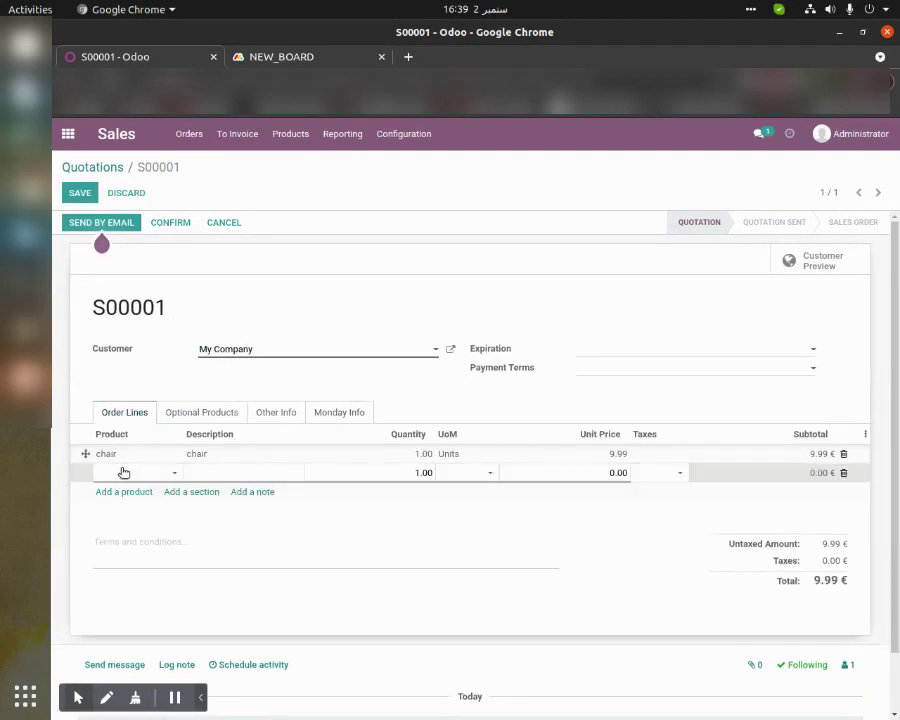
pyautogui.write('Table')
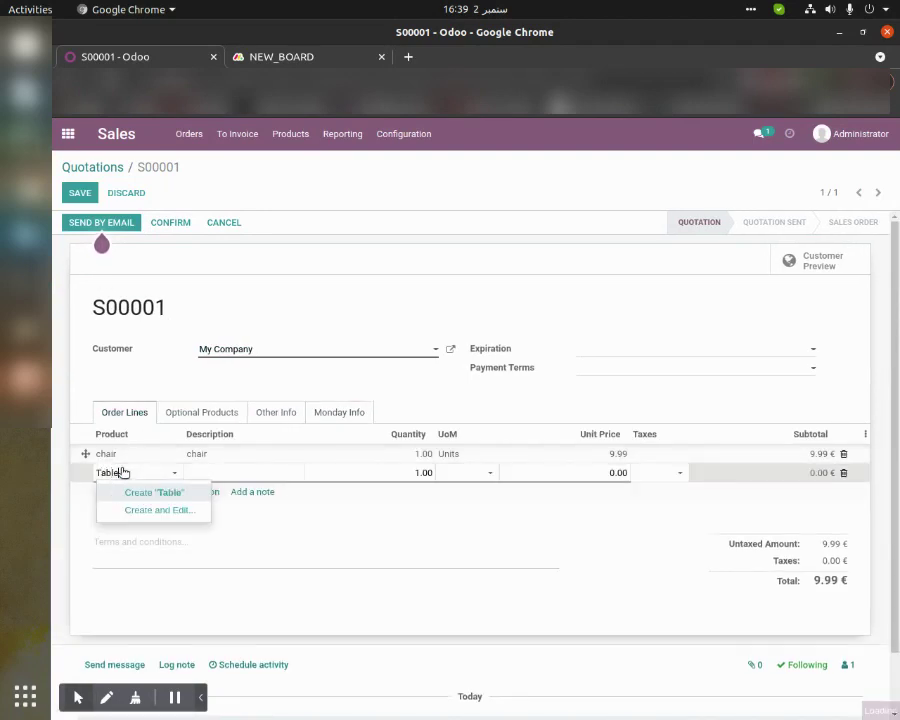
pyautogui.click(148, 491)
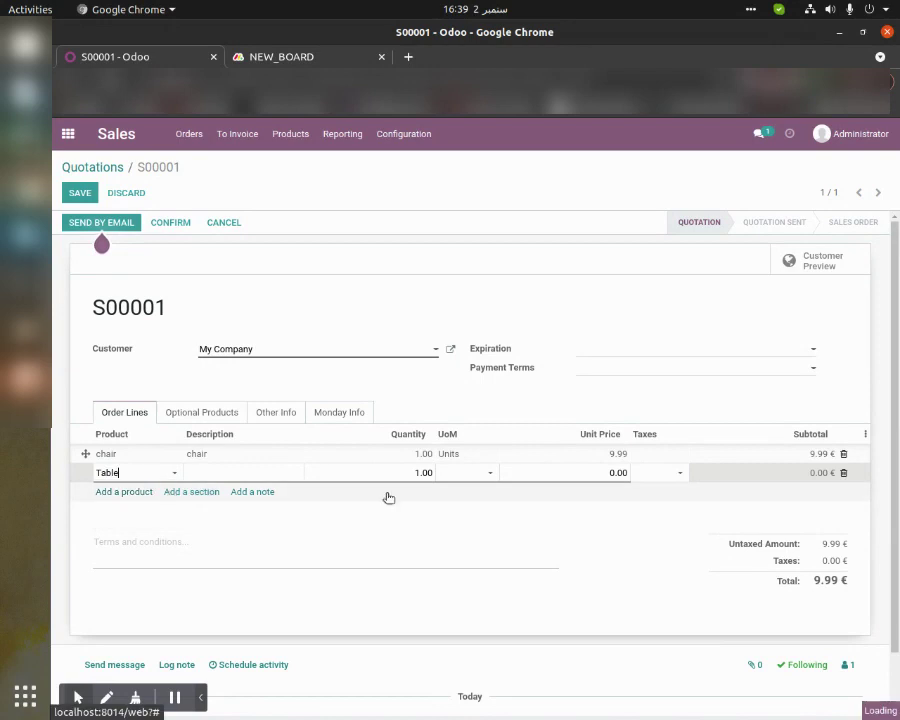
pyautogui.click(603, 473)
pyautogui.write('2')
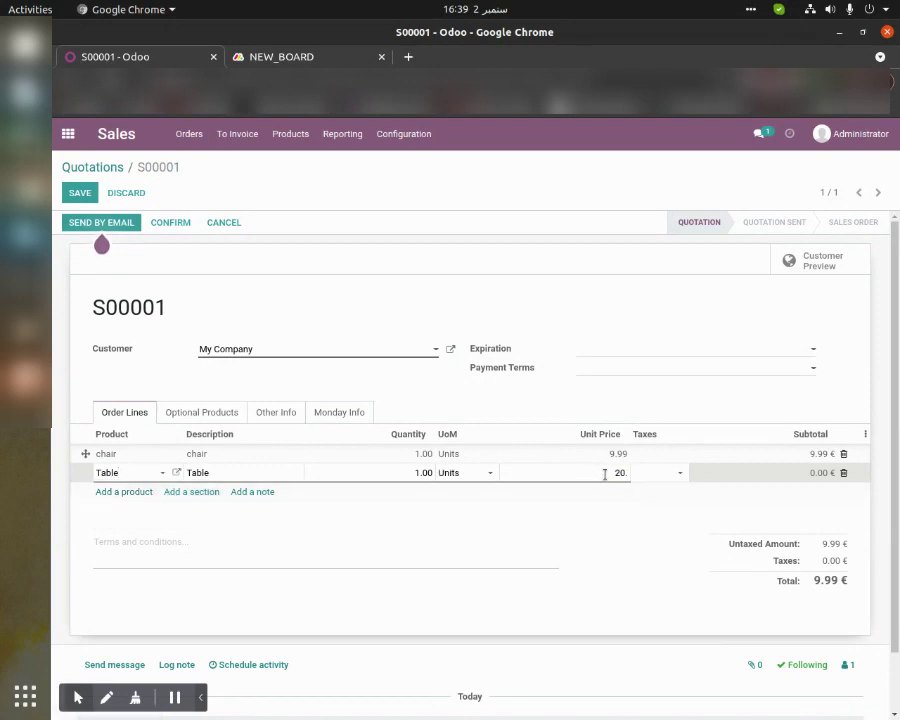
pyautogui.click(658, 512)
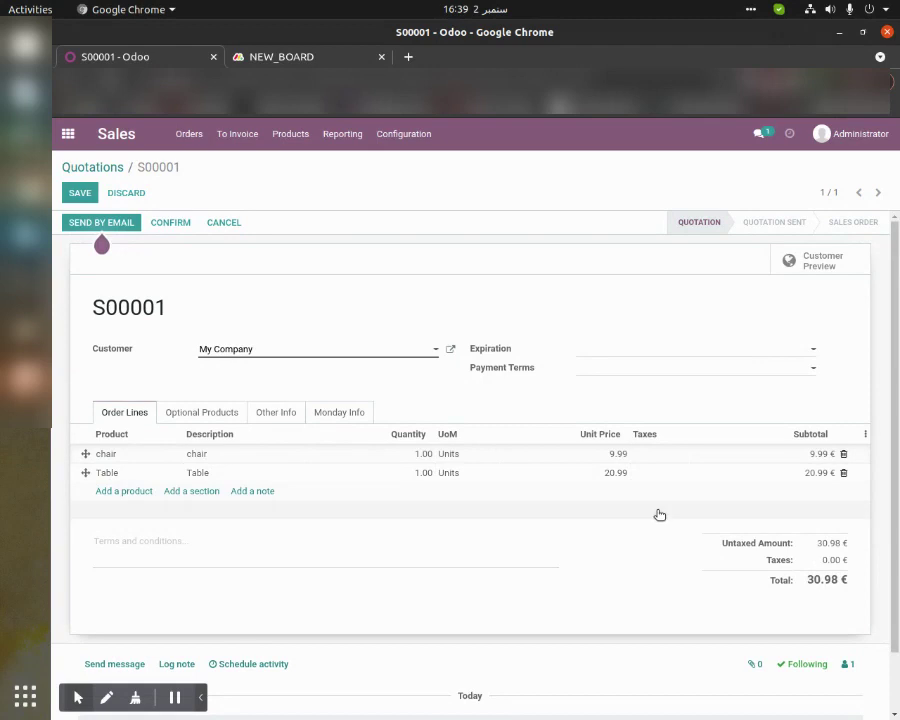
pyautogui.click(86, 199)
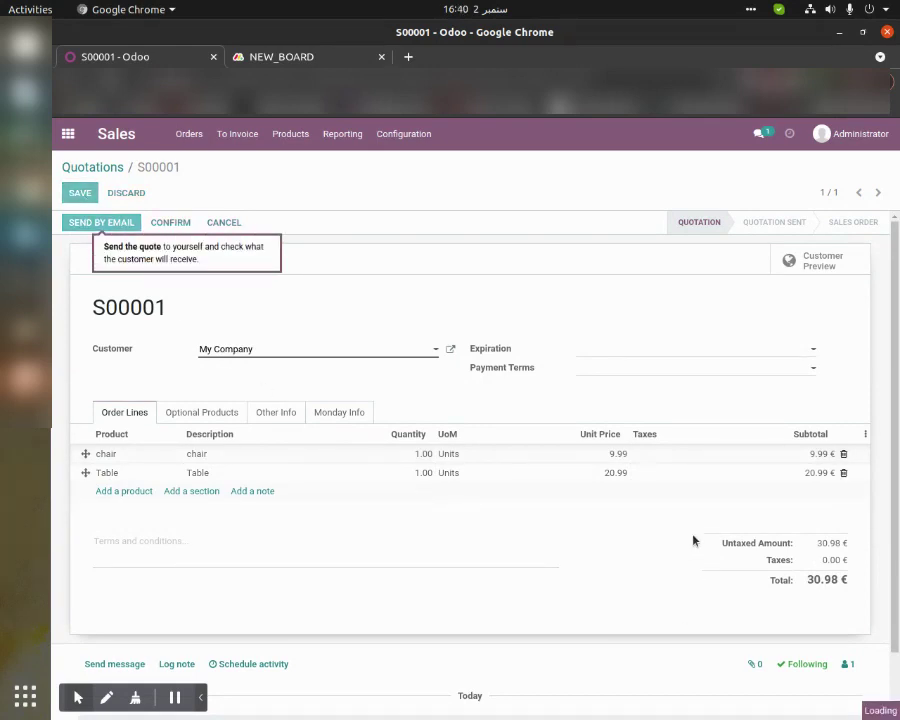
pyautogui.click(278, 56)
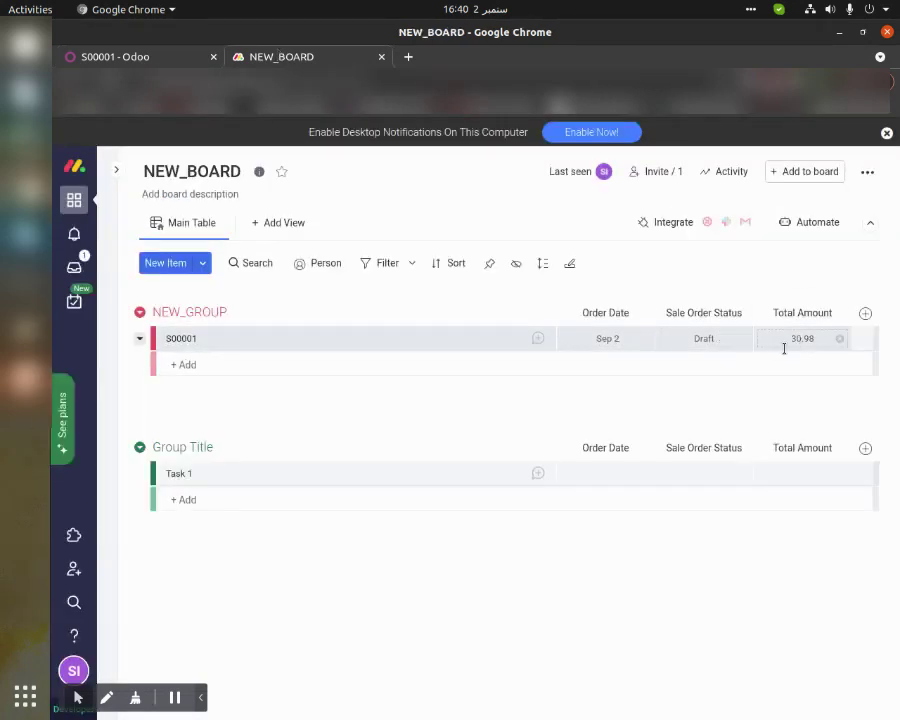
pyautogui.click(146, 56)
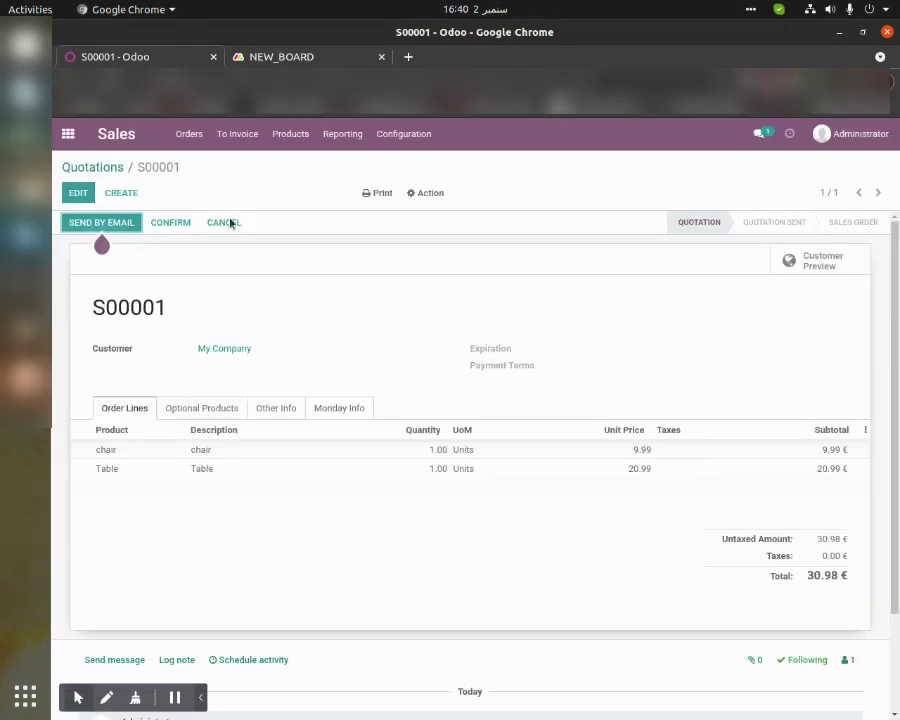
# Confirm S00001 as a sales order, verify monday shows Sale, then return to the apps overview
pyautogui.click(156, 224)
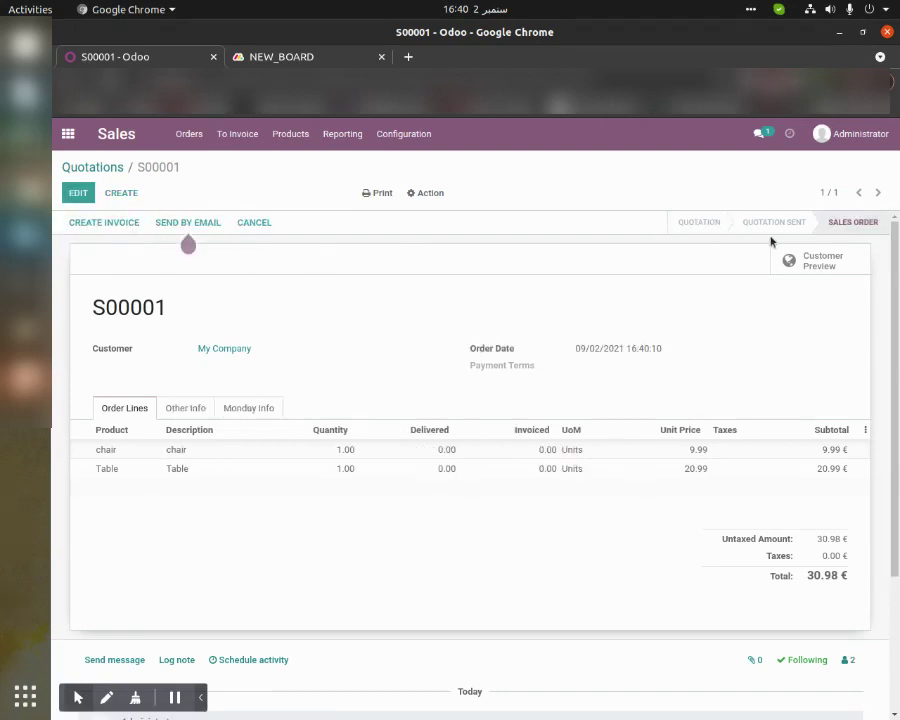
pyautogui.click(270, 57)
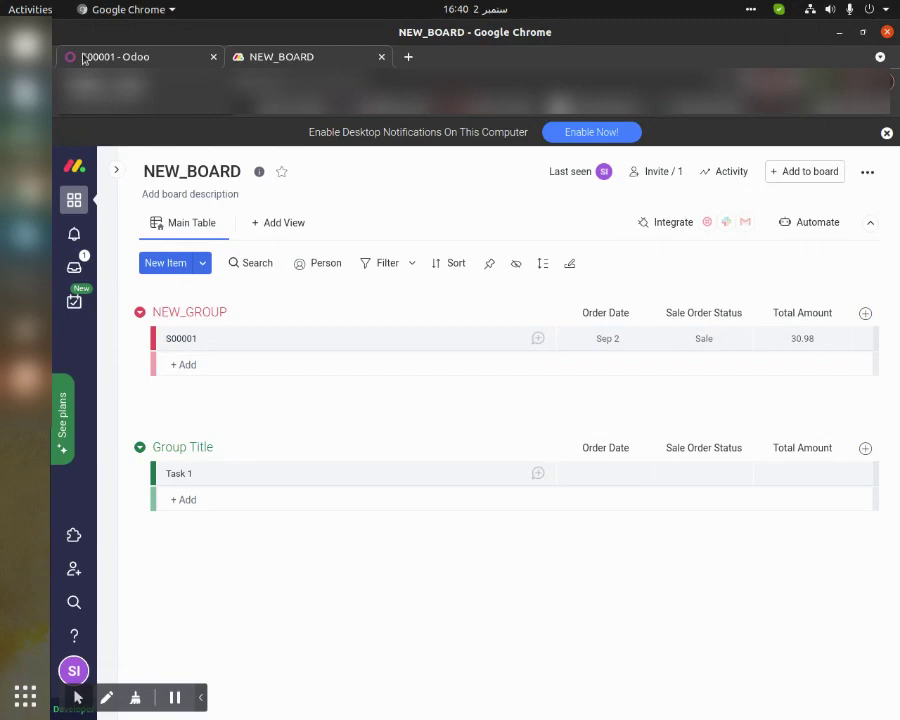
pyautogui.click(84, 60)
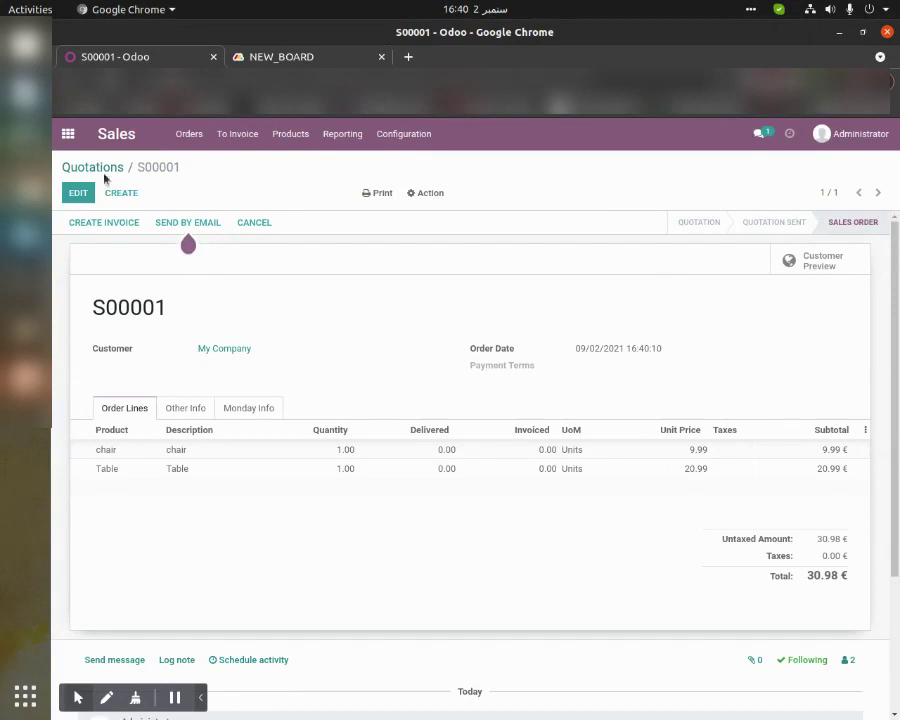
pyautogui.click(70, 140)
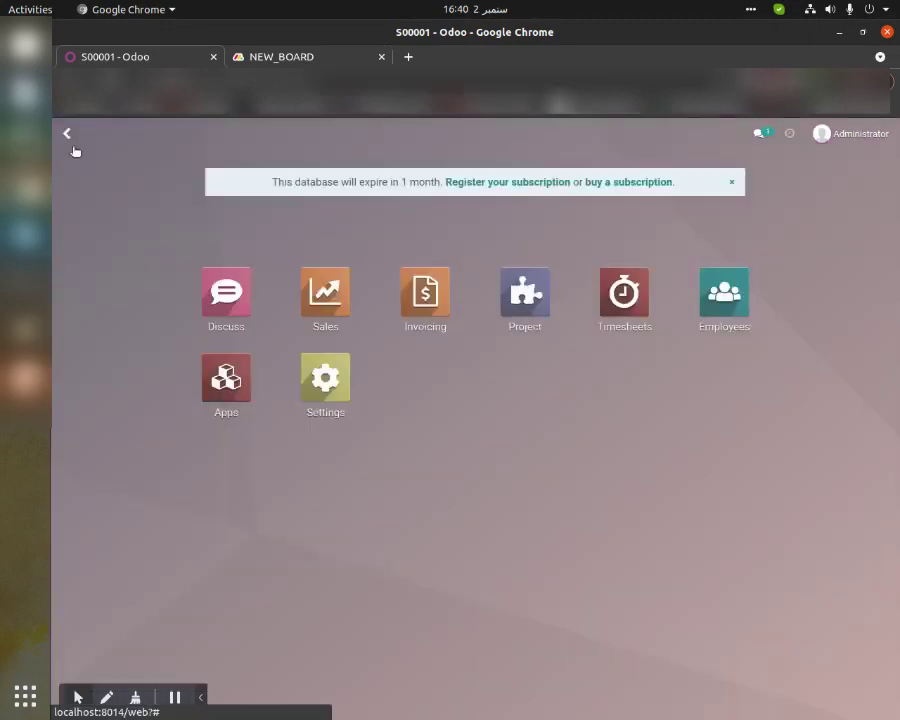
# Run the monday.com board import from Odoo's Monday settings, ending on the apps overview
pyautogui.click(322, 57)
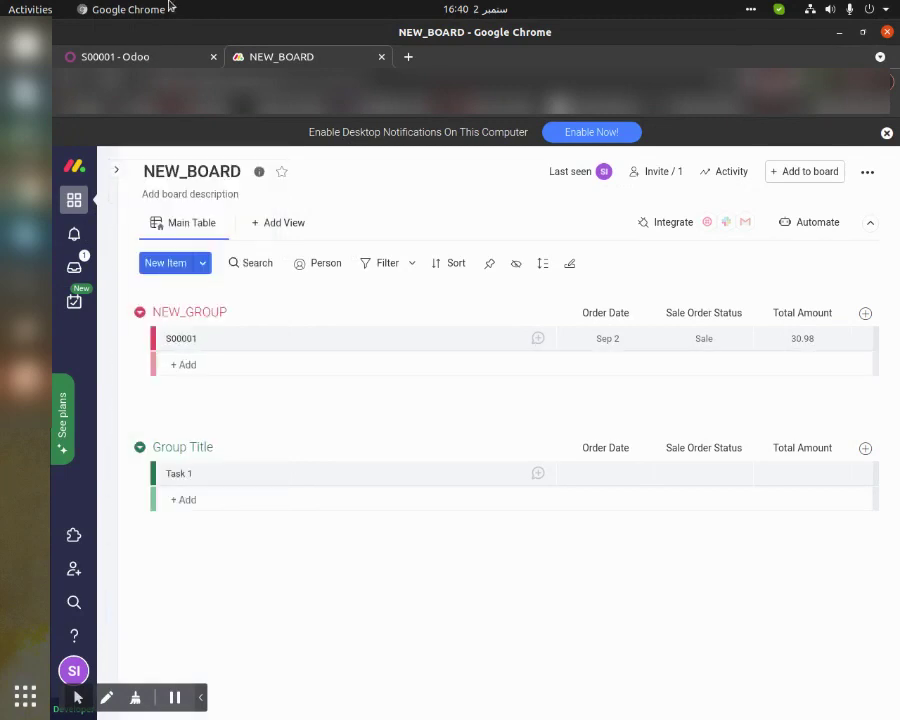
pyautogui.click(115, 56)
pyautogui.click(333, 404)
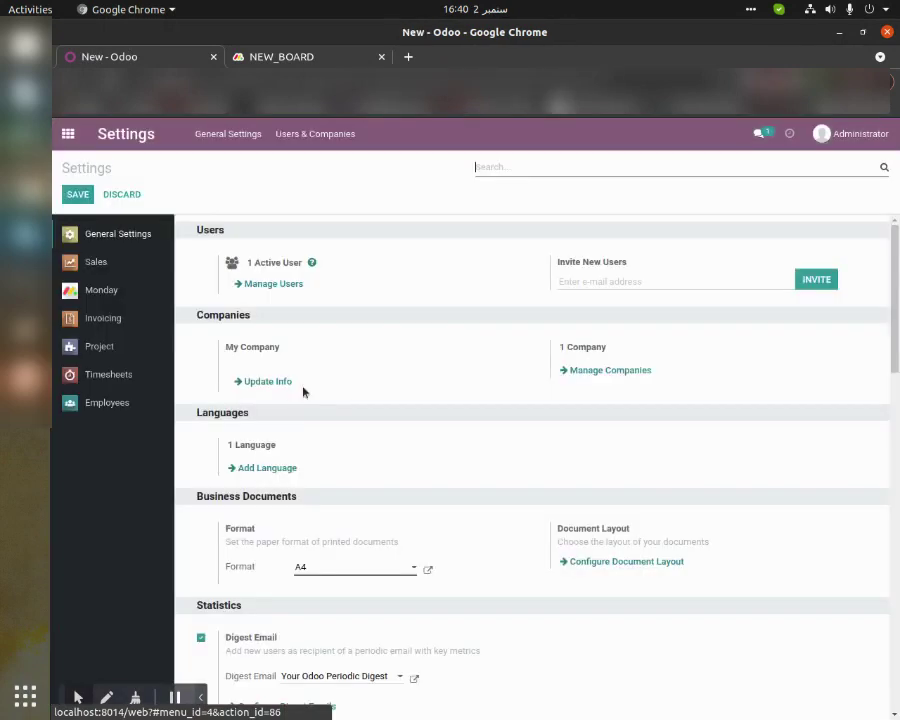
pyautogui.click(100, 290)
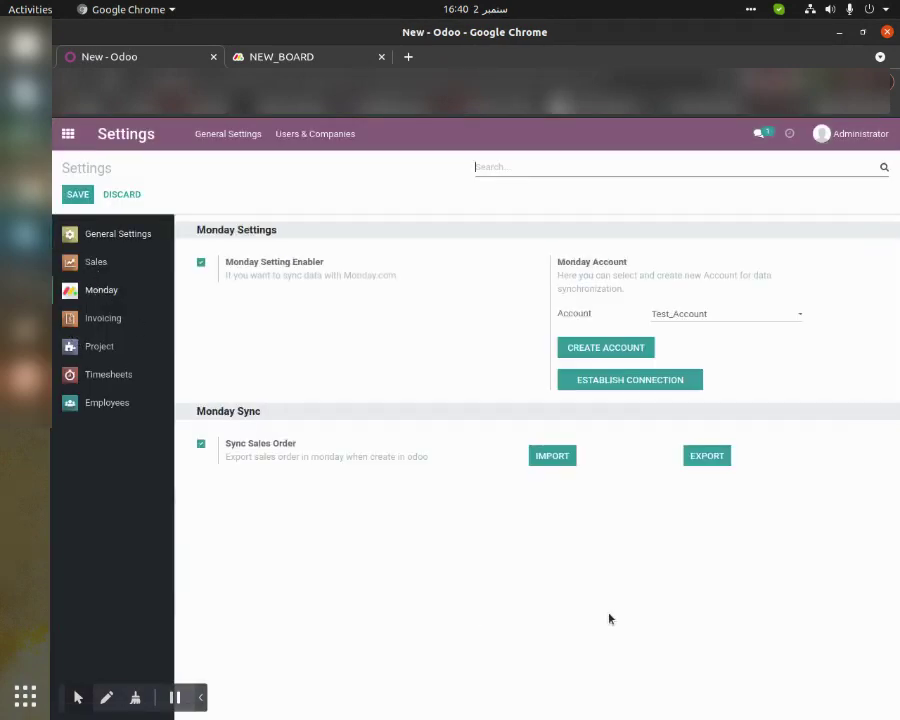
pyautogui.click(563, 456)
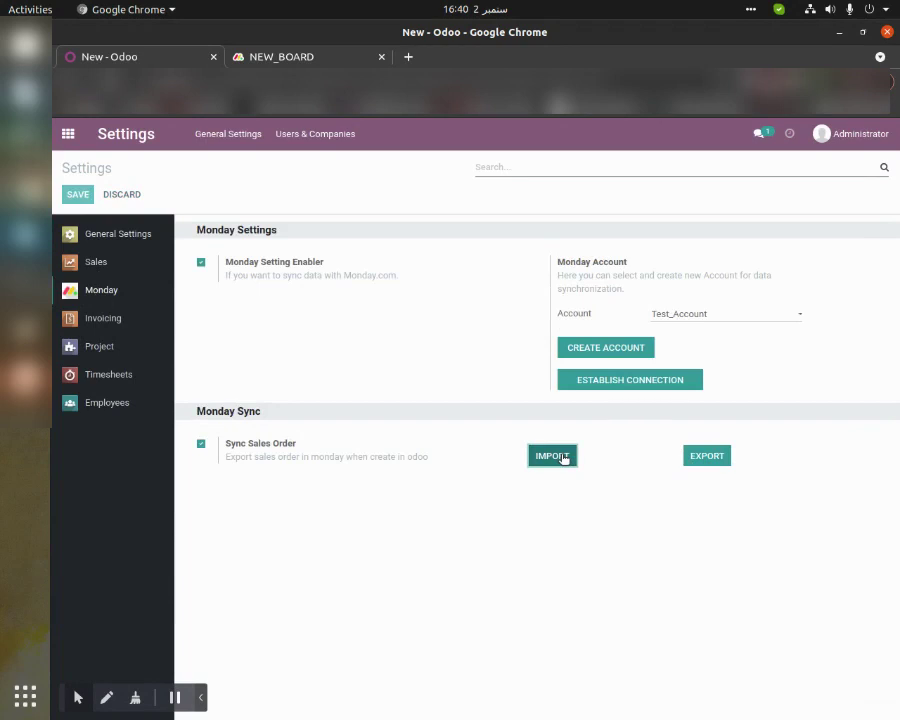
pyautogui.click(563, 457)
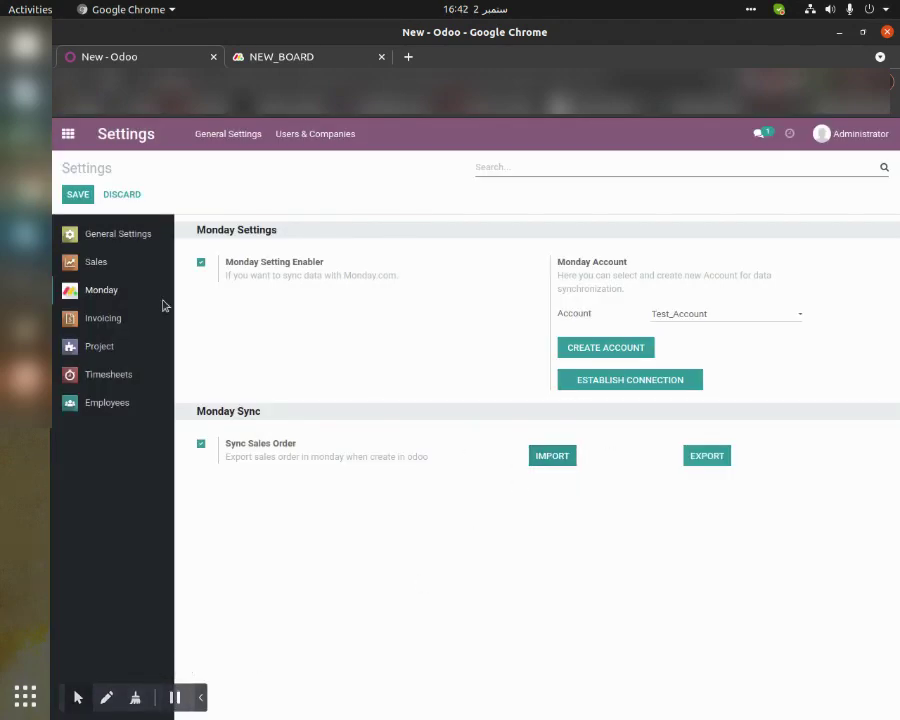
pyautogui.click(67, 134)
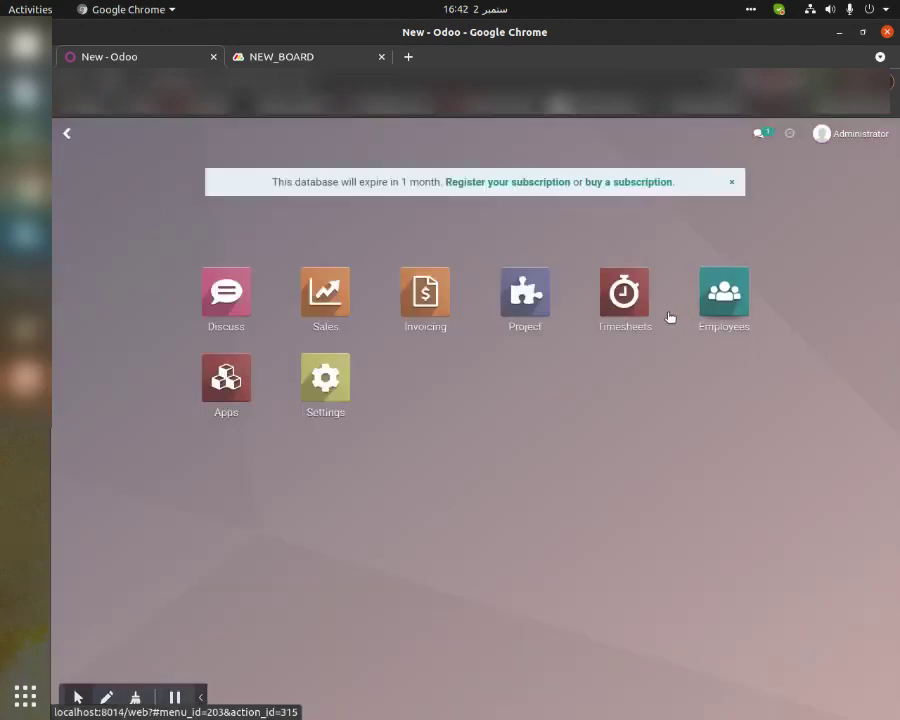
pyautogui.click(541, 295)
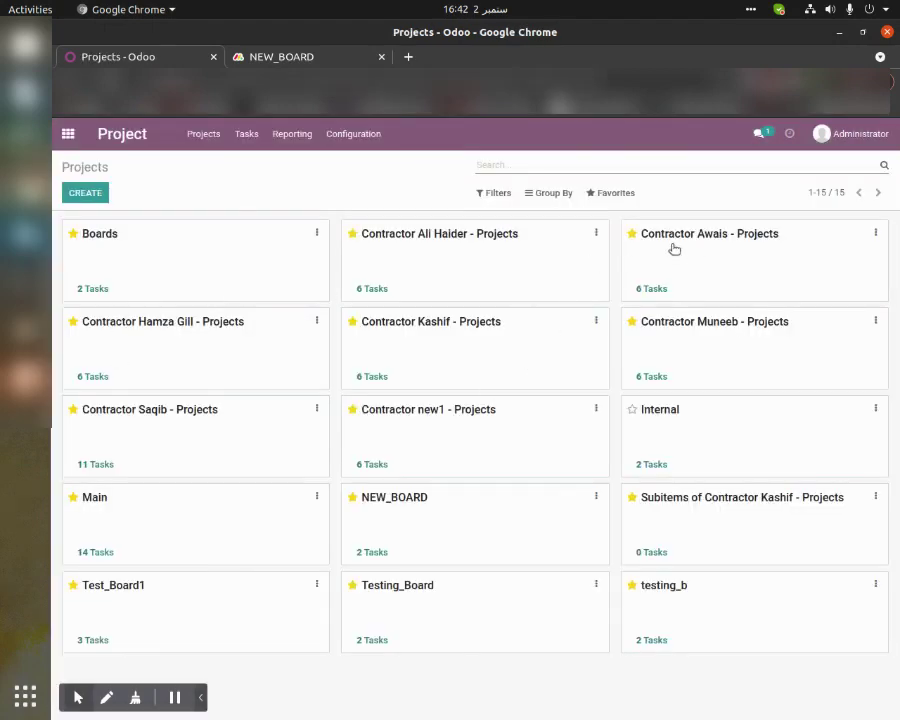
pyautogui.click(302, 56)
pyautogui.moveTo(74, 260)
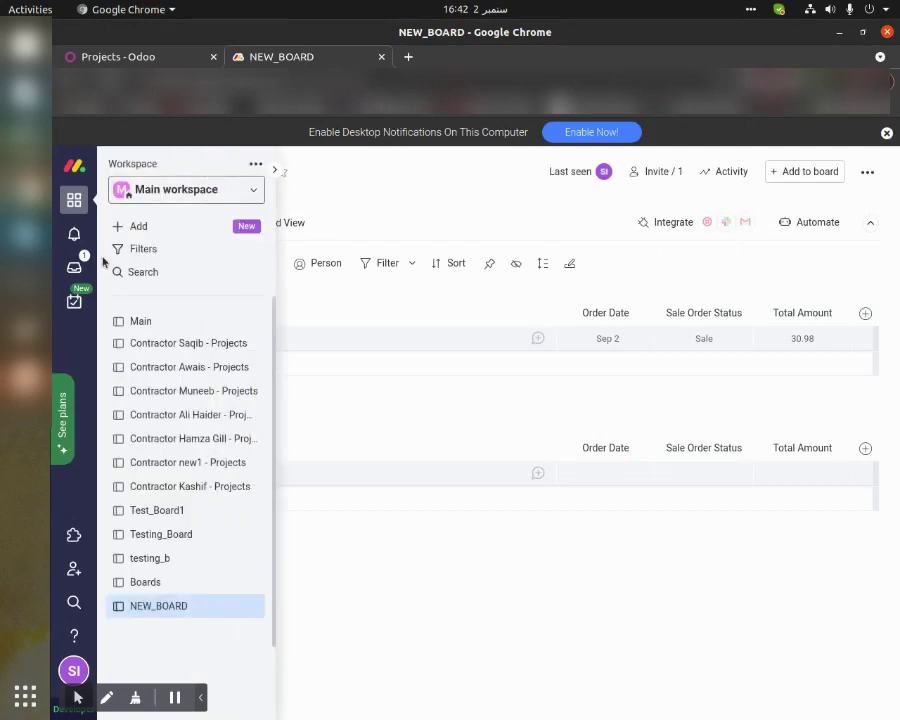
pyautogui.hotkey('ctrl', 'pageup')
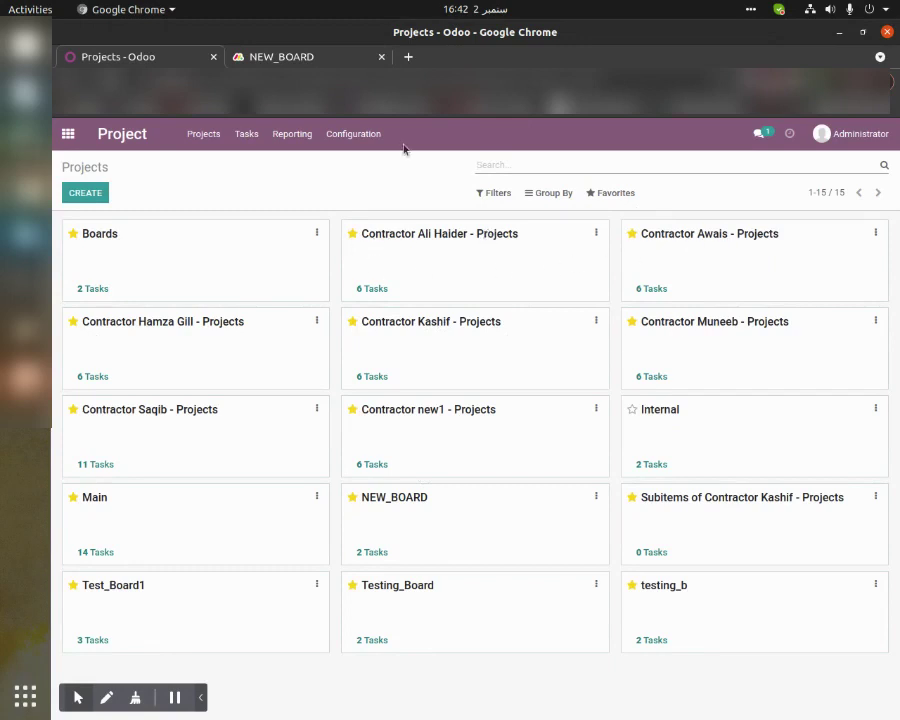
pyautogui.hotkey('ctrl', 'pagedown')
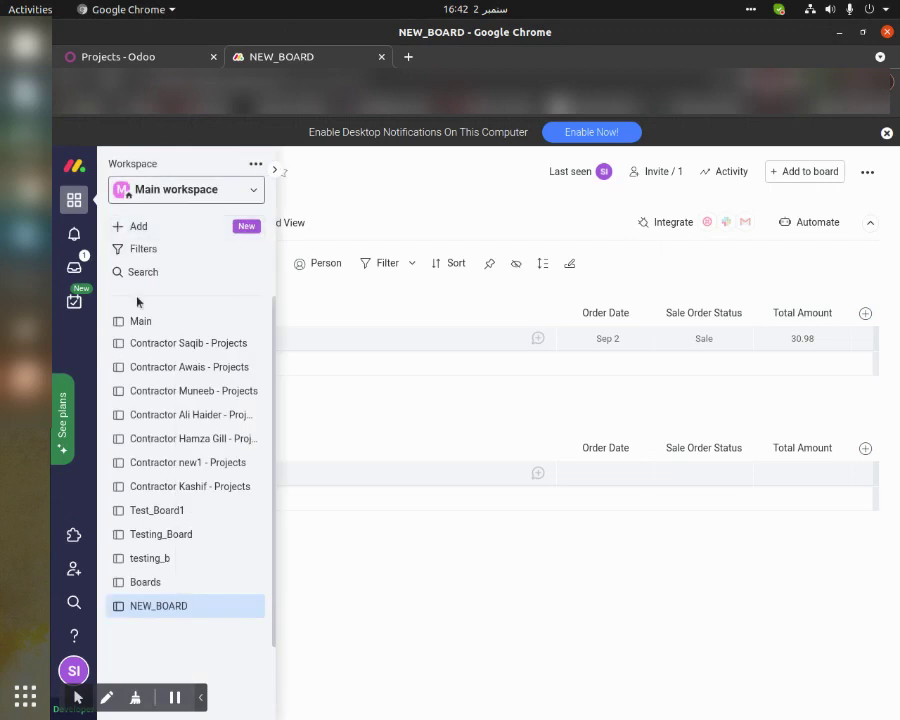
pyautogui.click(191, 414)
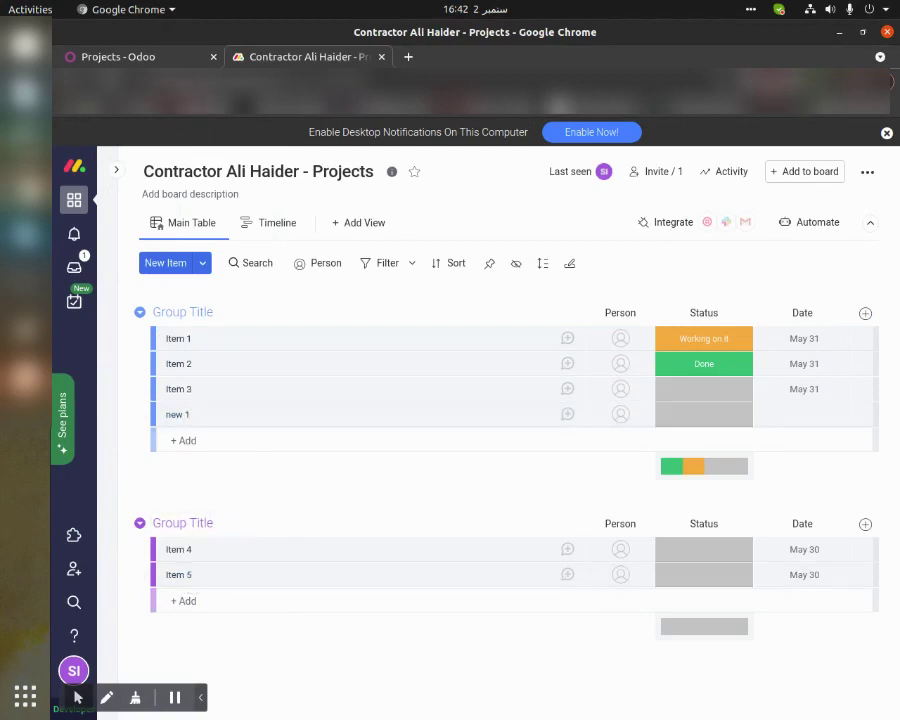
pyautogui.click(175, 57)
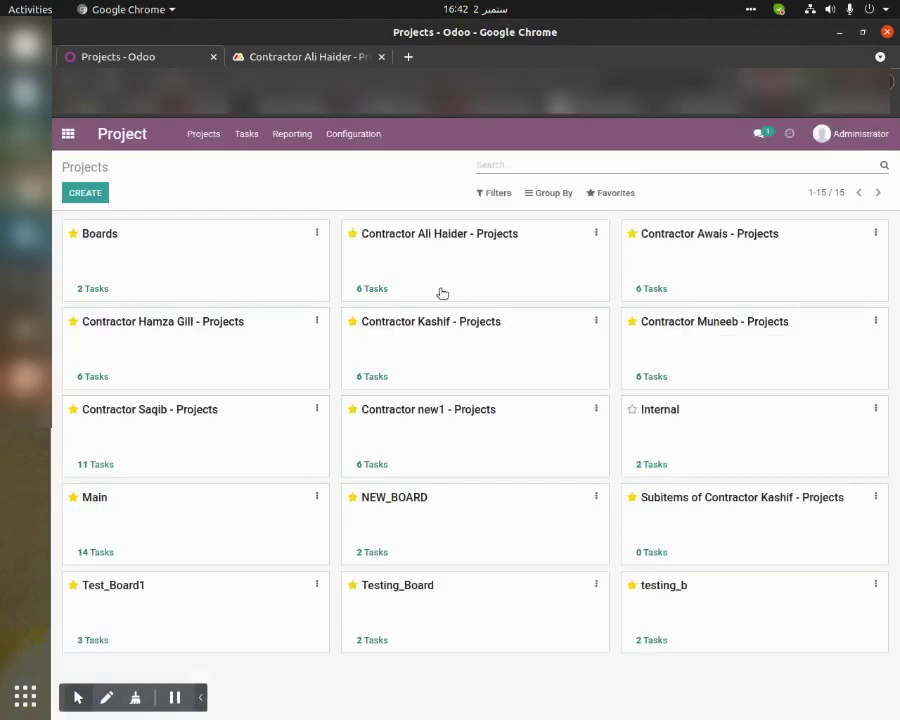
pyautogui.click(423, 260)
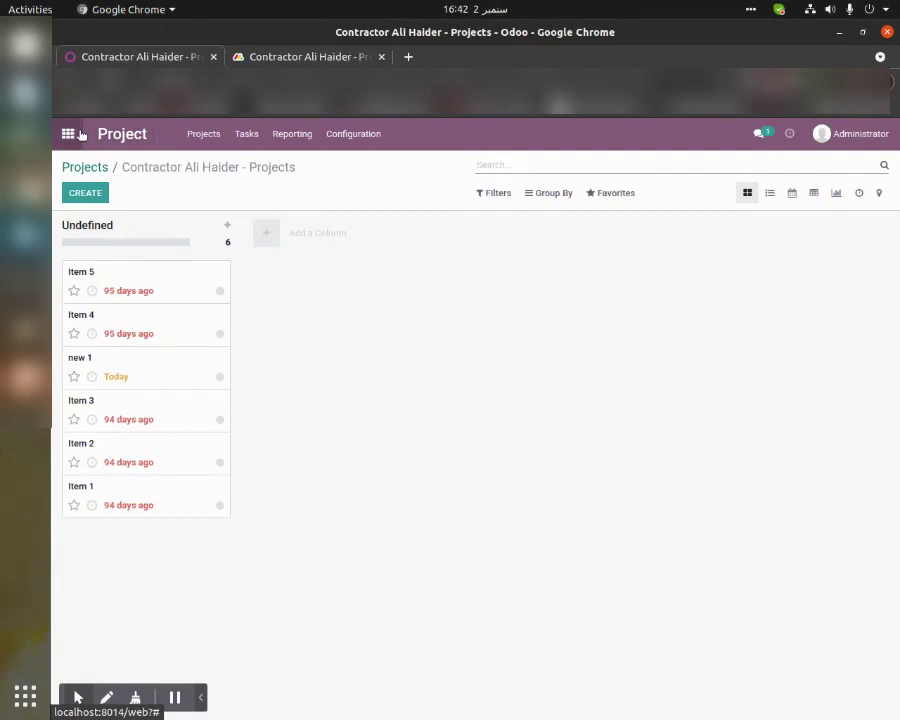
# Create the project Test_Project_odoo from the Project app's project list
pyautogui.click(80, 134)
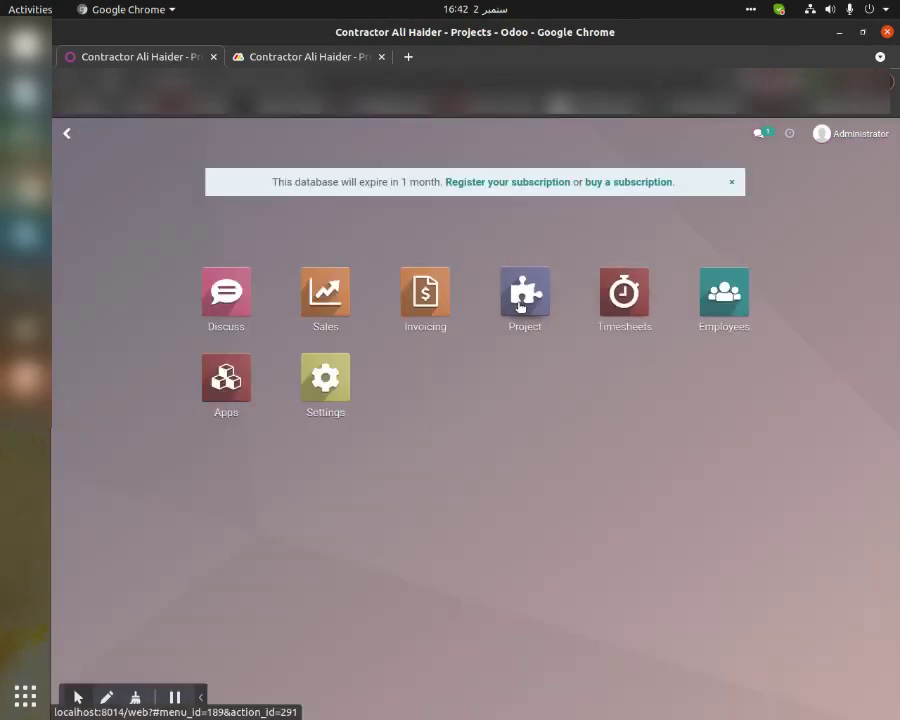
pyautogui.click(524, 293)
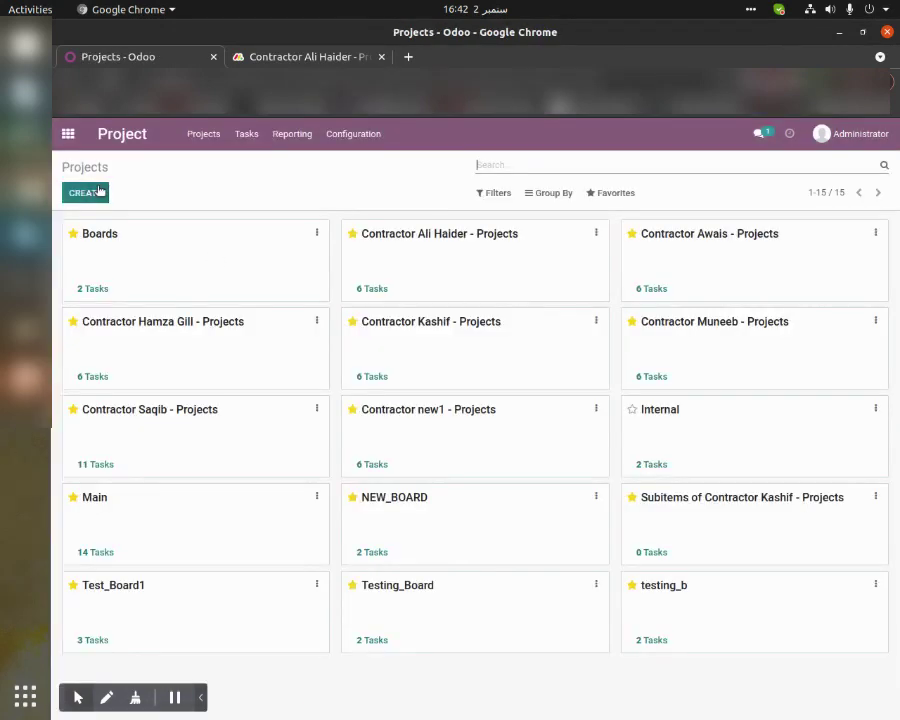
pyautogui.click(100, 191)
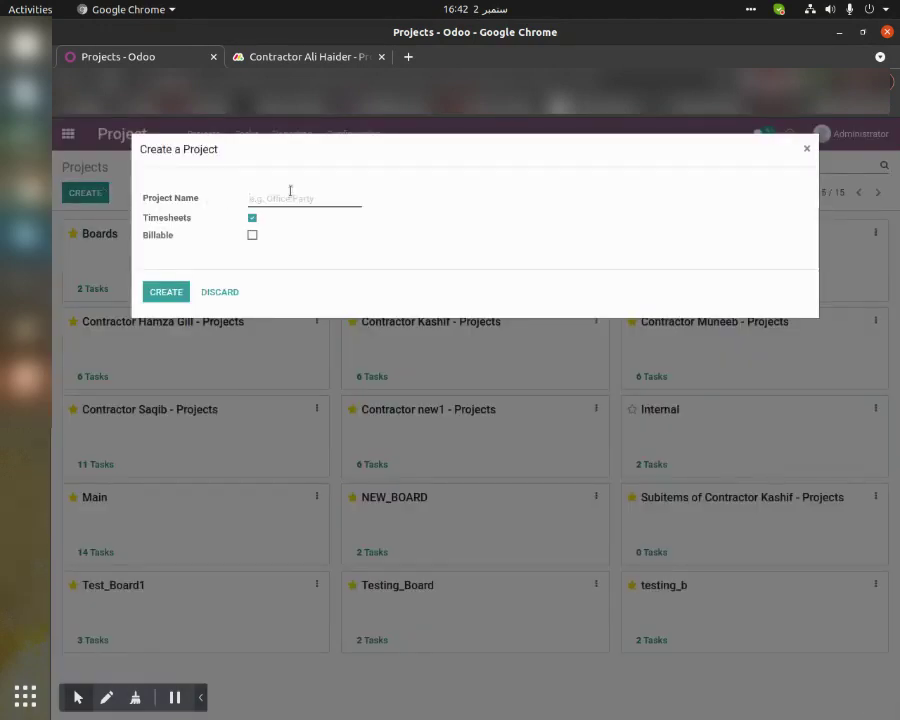
pyautogui.write('TE')
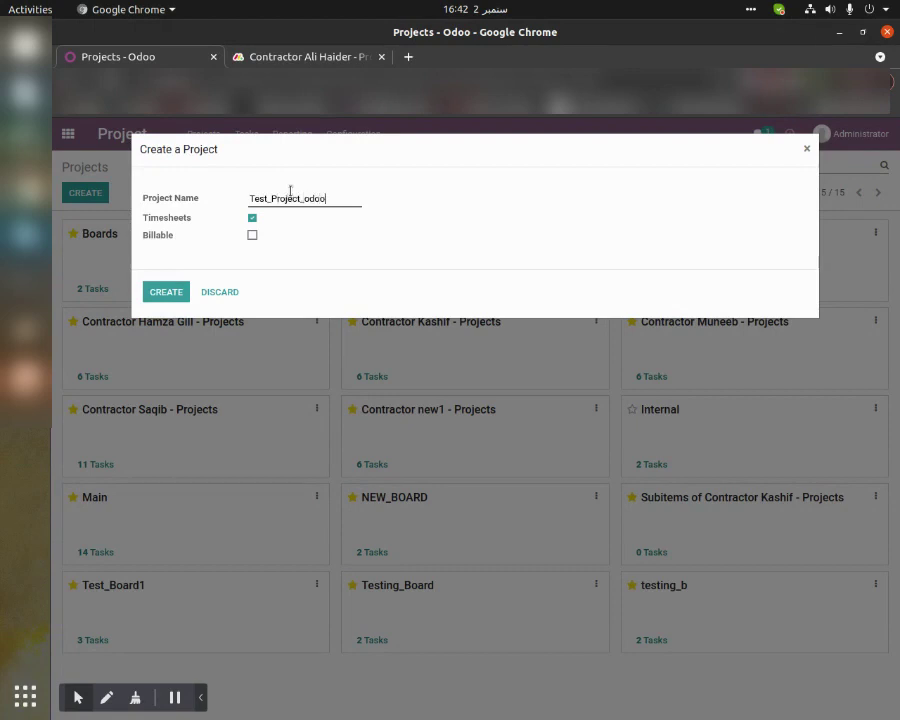
pyautogui.click(176, 288)
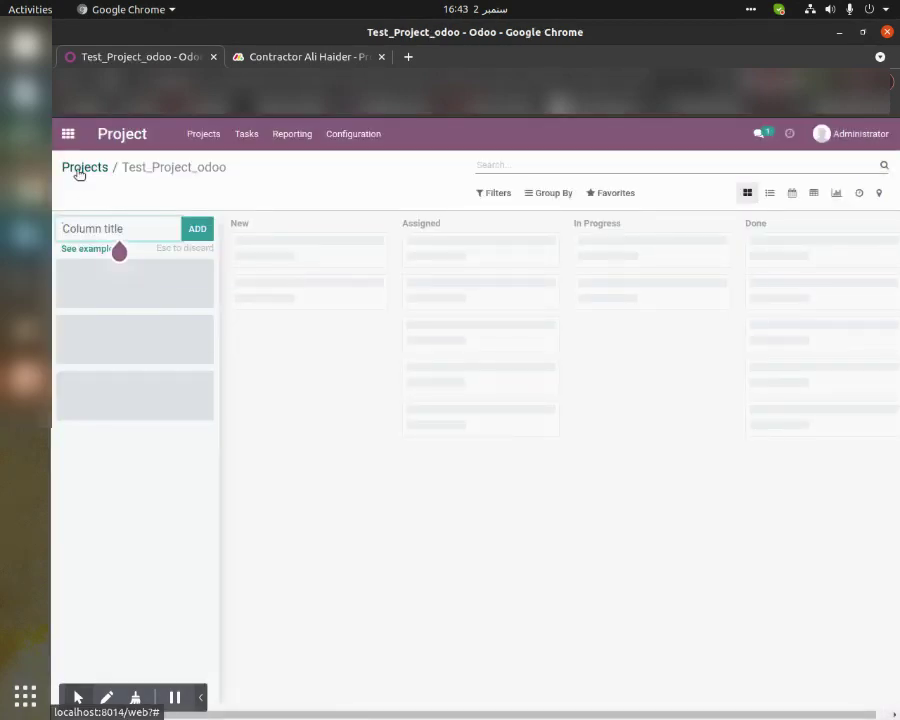
# Start a new task titled Task12 in the Test_Project_odoo project
pyautogui.click(79, 169)
pyautogui.click(246, 140)
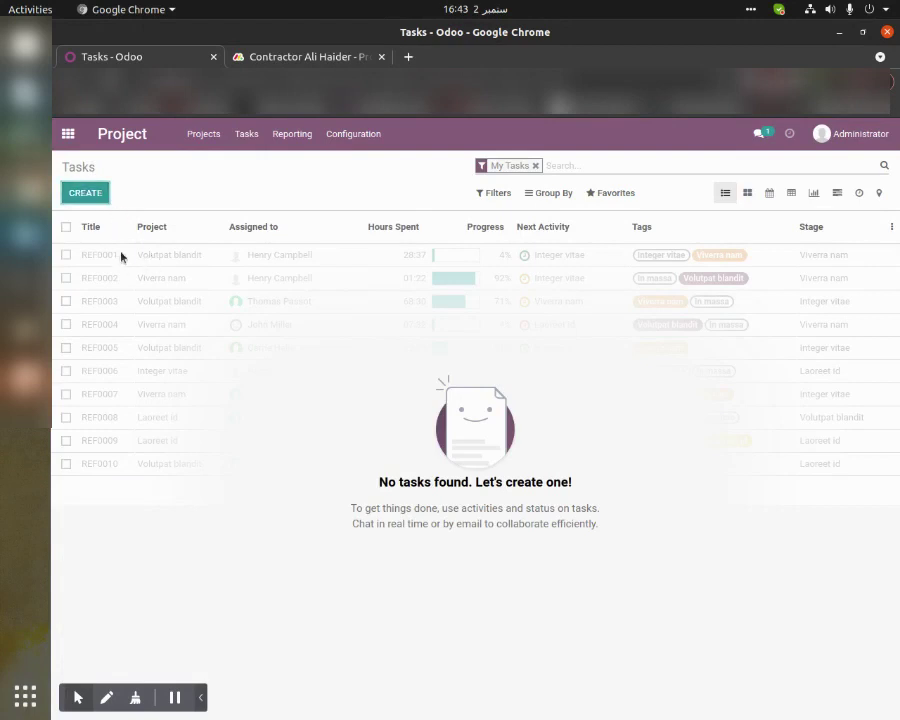
pyautogui.hotkey('alt', 'c')
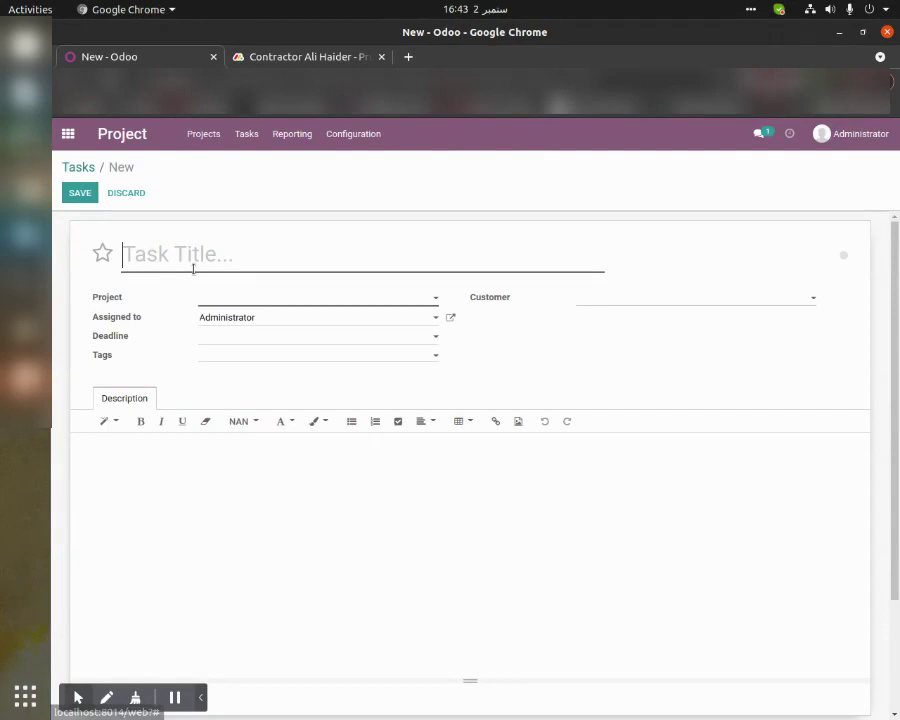
pyautogui.write('Task12')
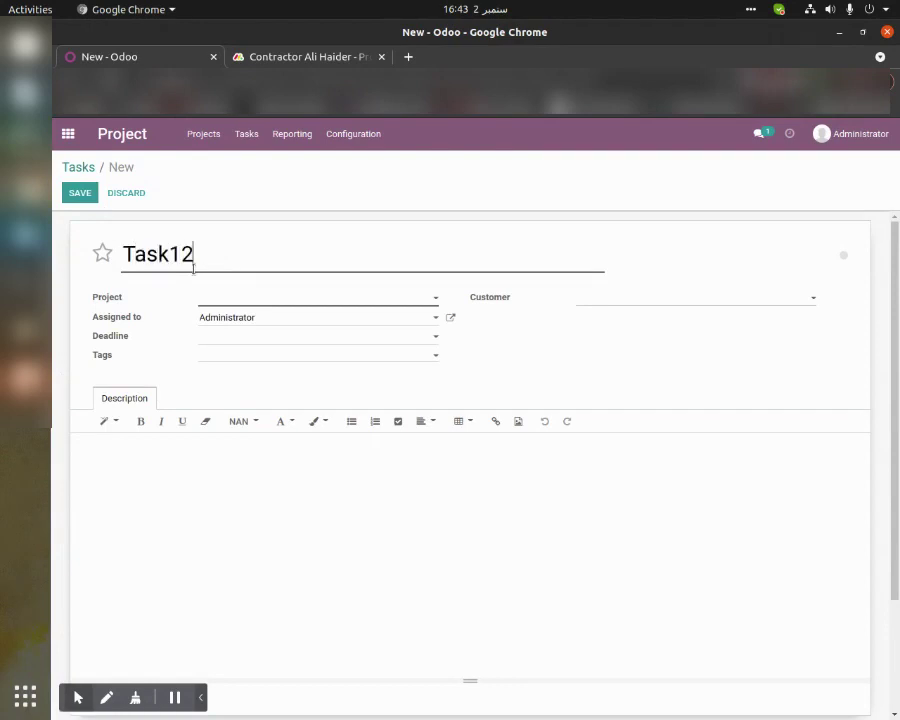
pyautogui.click(293, 300)
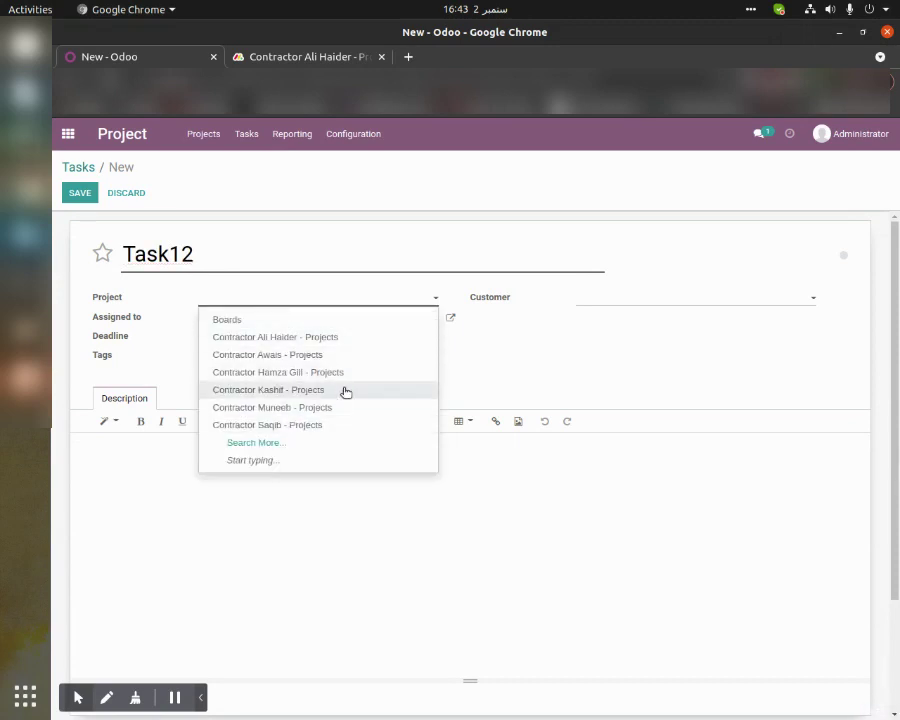
pyautogui.write('test')
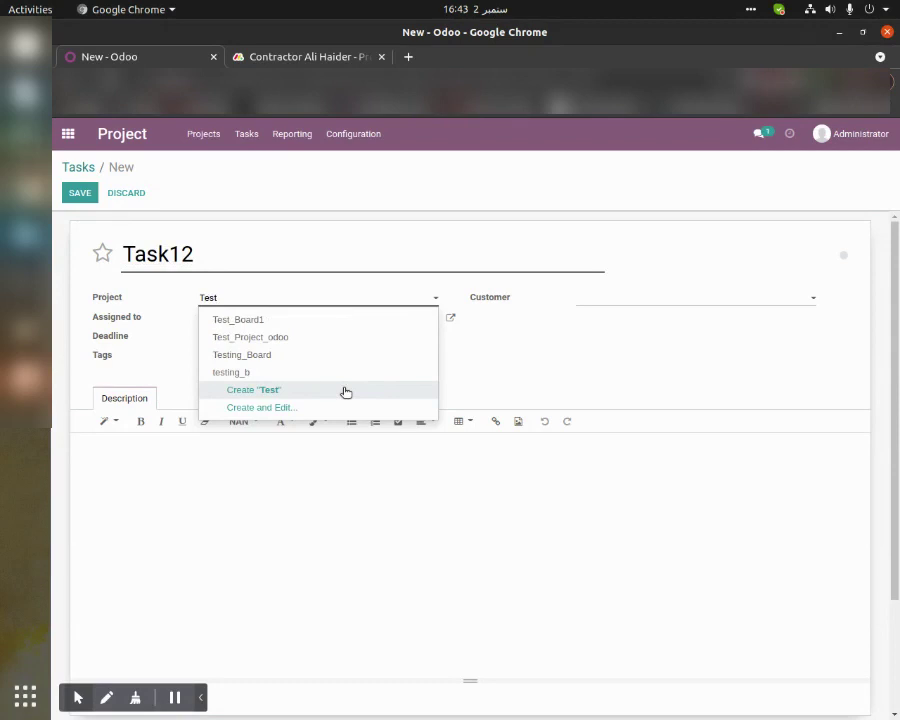
pyautogui.click(314, 338)
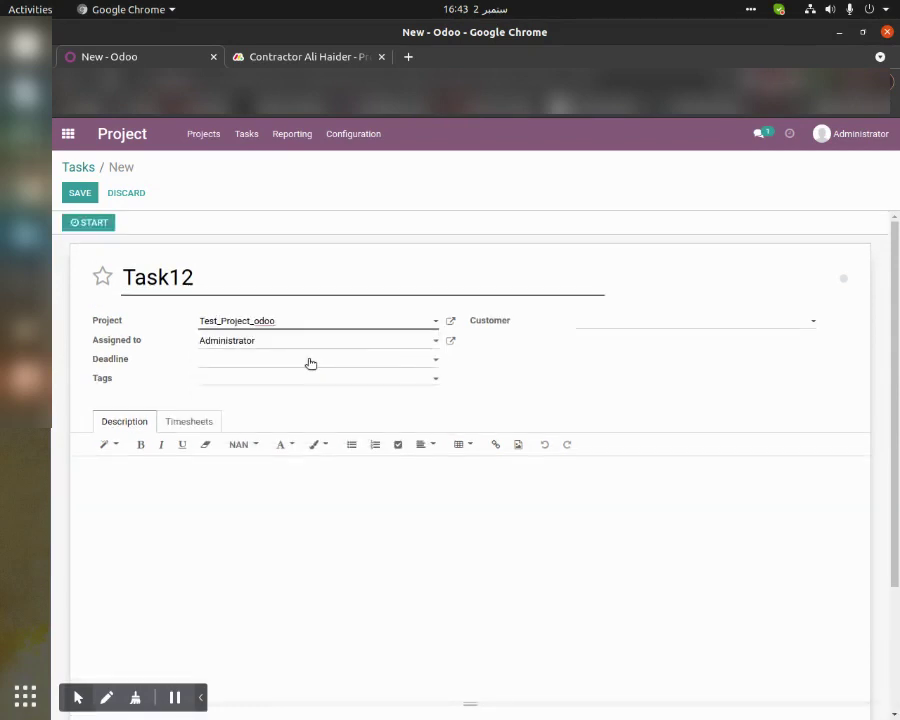
# Give Task12 a 09/16/2021 deadline and a High tag, then save it
pyautogui.click(309, 361)
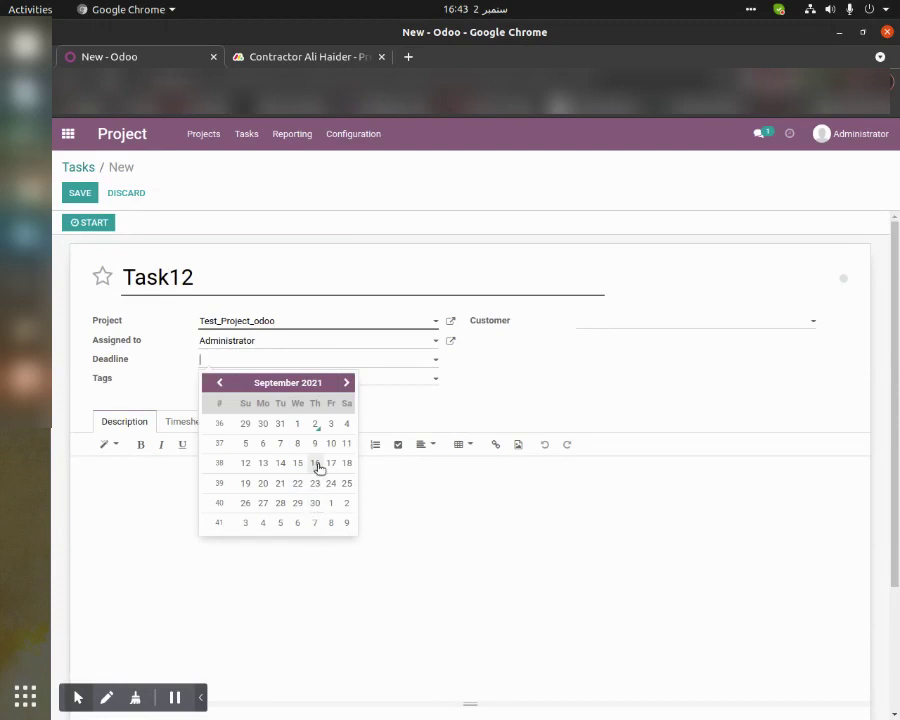
pyautogui.click(315, 463)
pyautogui.click(298, 380)
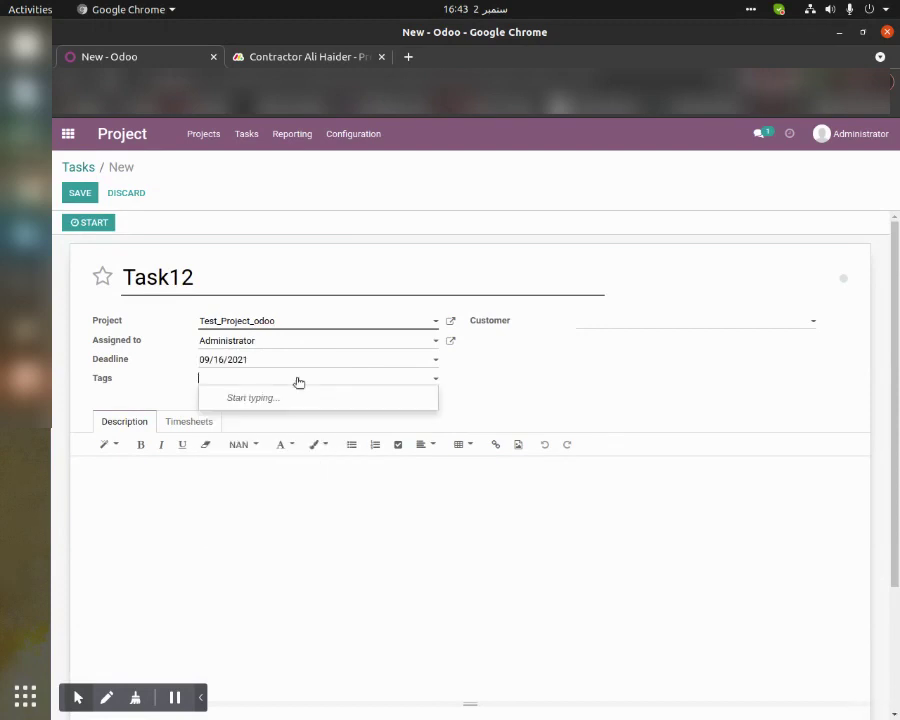
pyautogui.write('High')
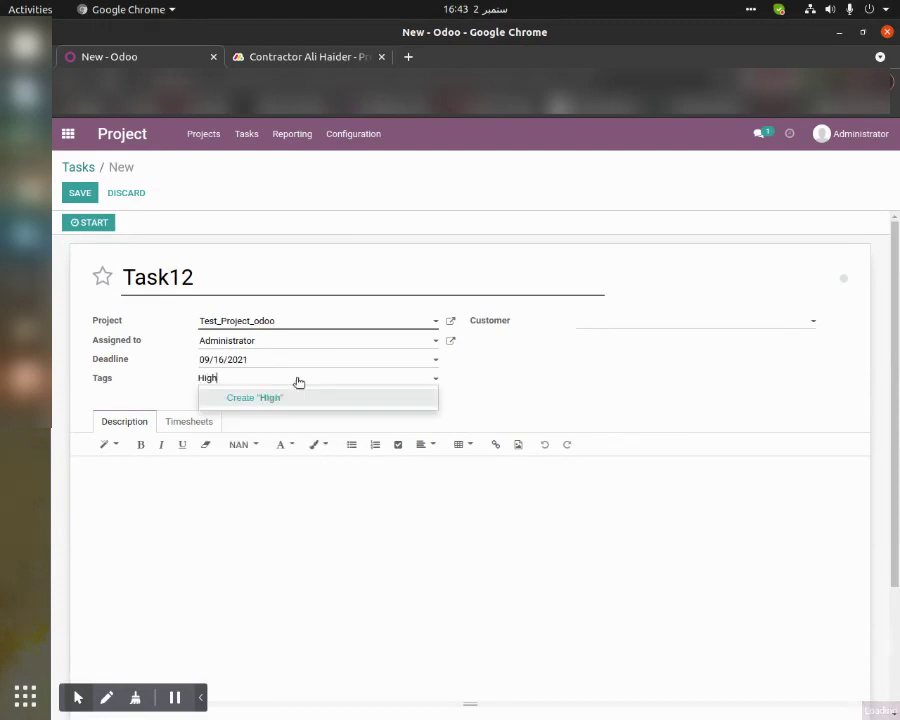
pyautogui.press('Return')
pyautogui.click(78, 196)
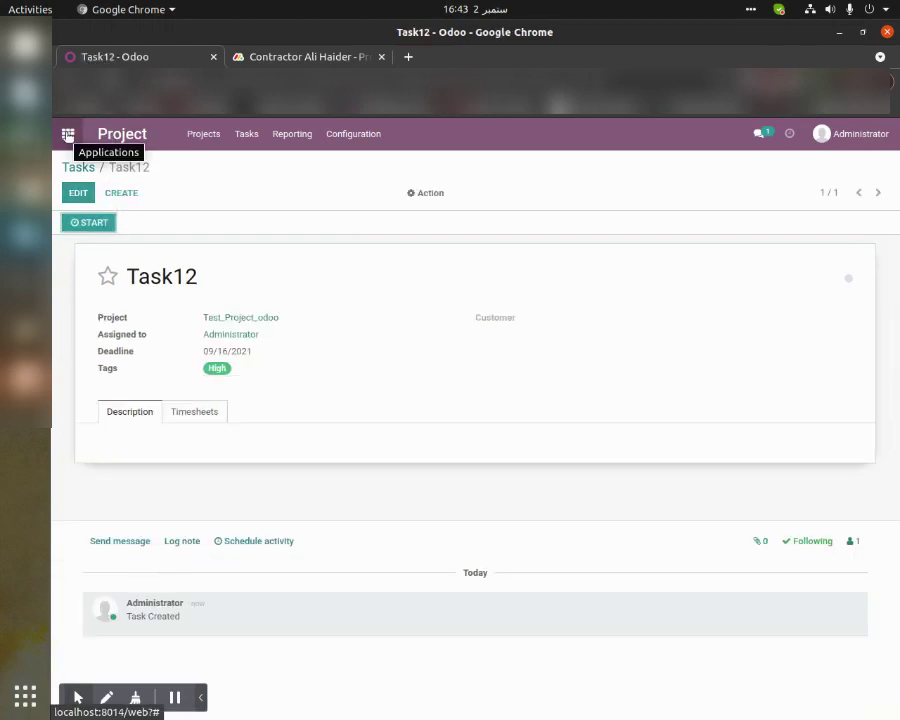
# In Settings, choose the Monday section and run the Monday Sync export
pyautogui.click(68, 134)
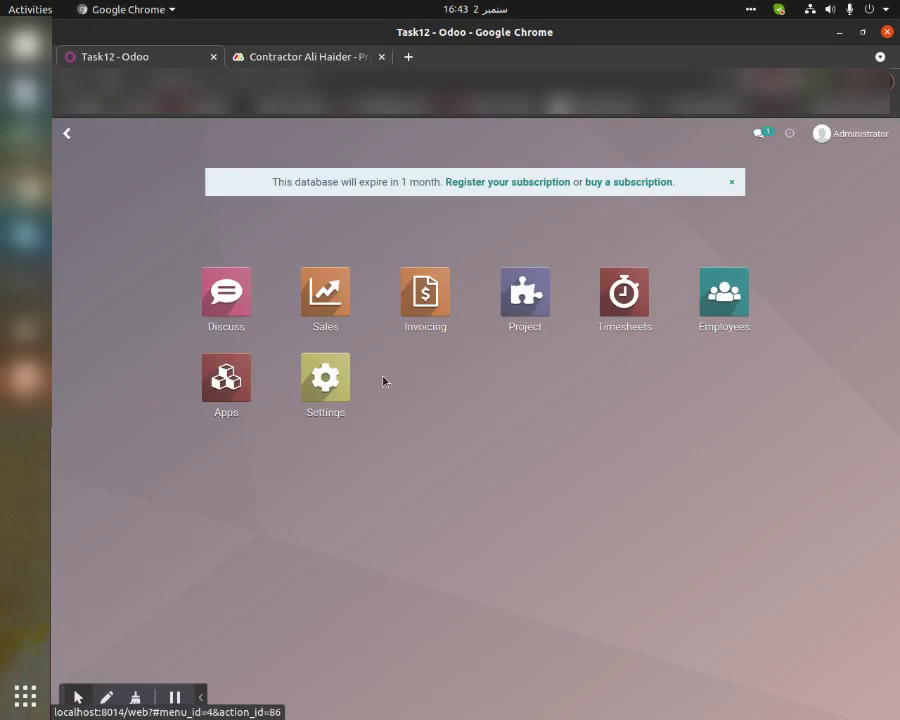
pyautogui.click(326, 402)
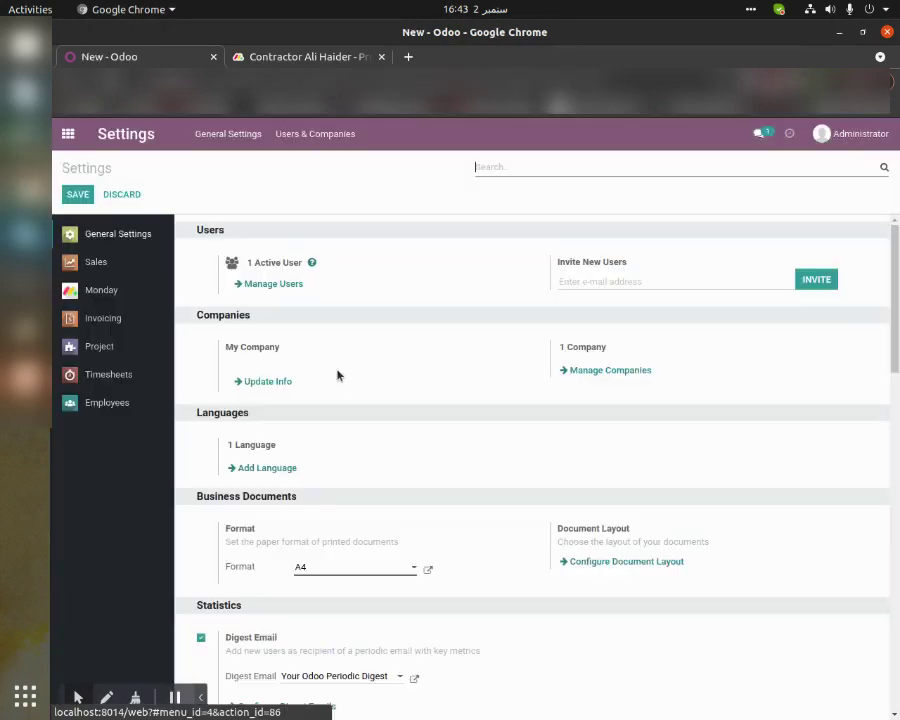
pyautogui.click(138, 291)
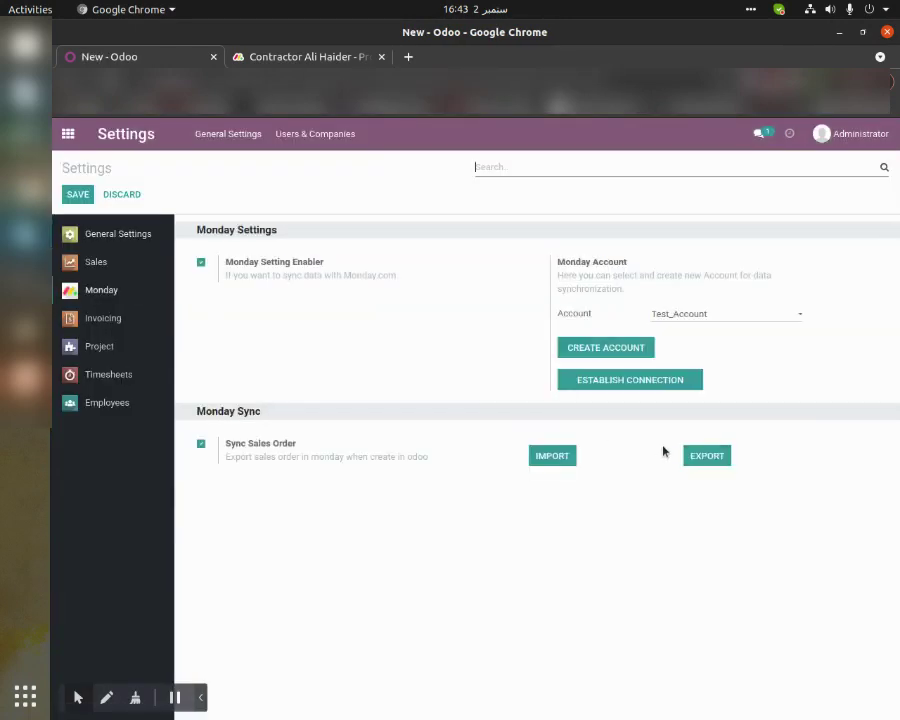
pyautogui.click(695, 466)
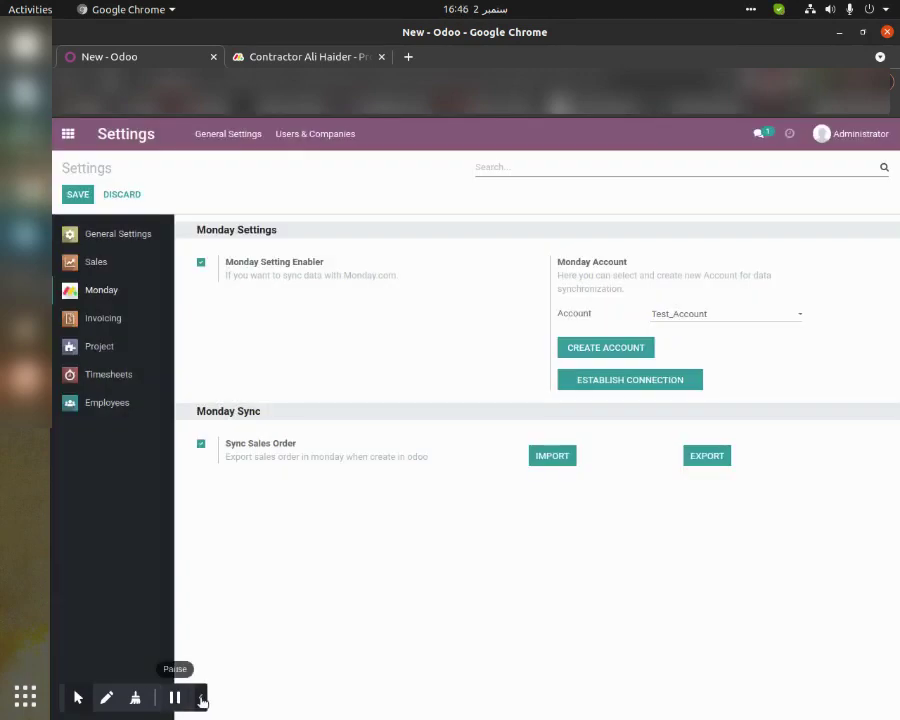
pyautogui.click(339, 58)
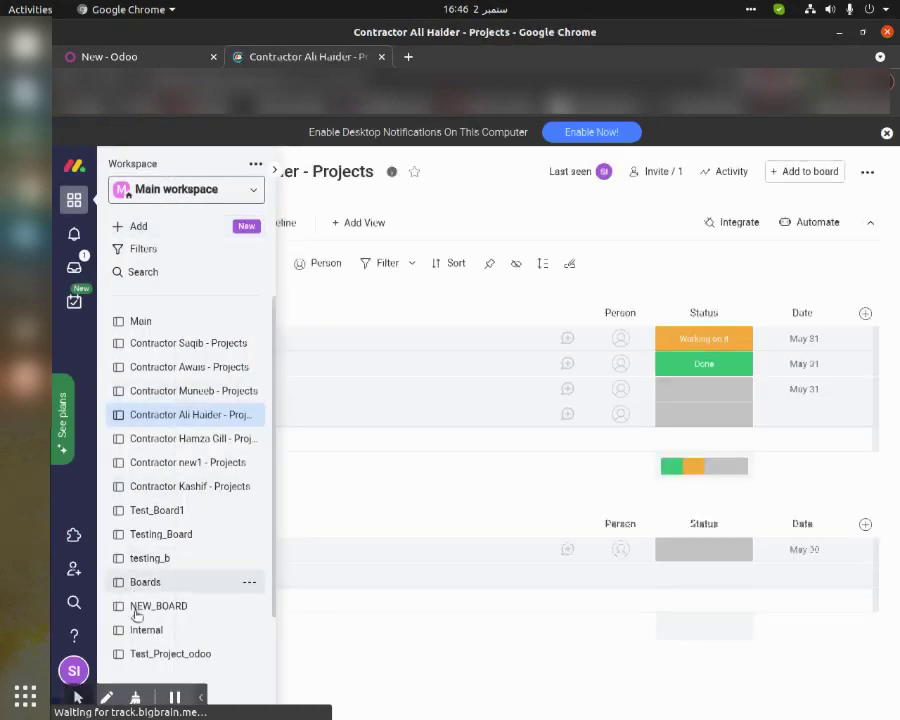
pyautogui.click(160, 658)
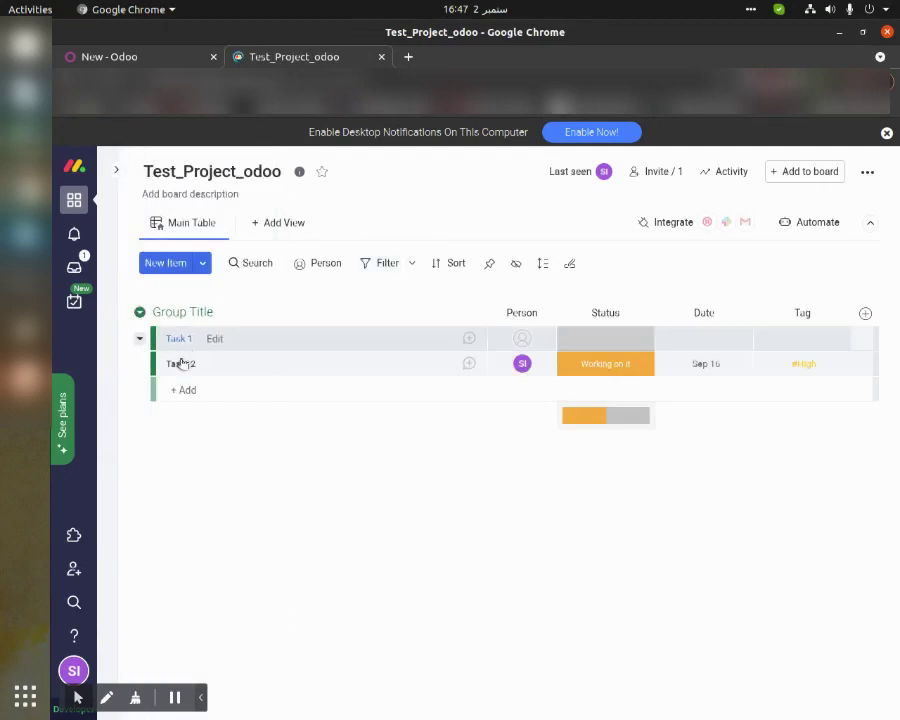
pyautogui.moveTo(180, 364)
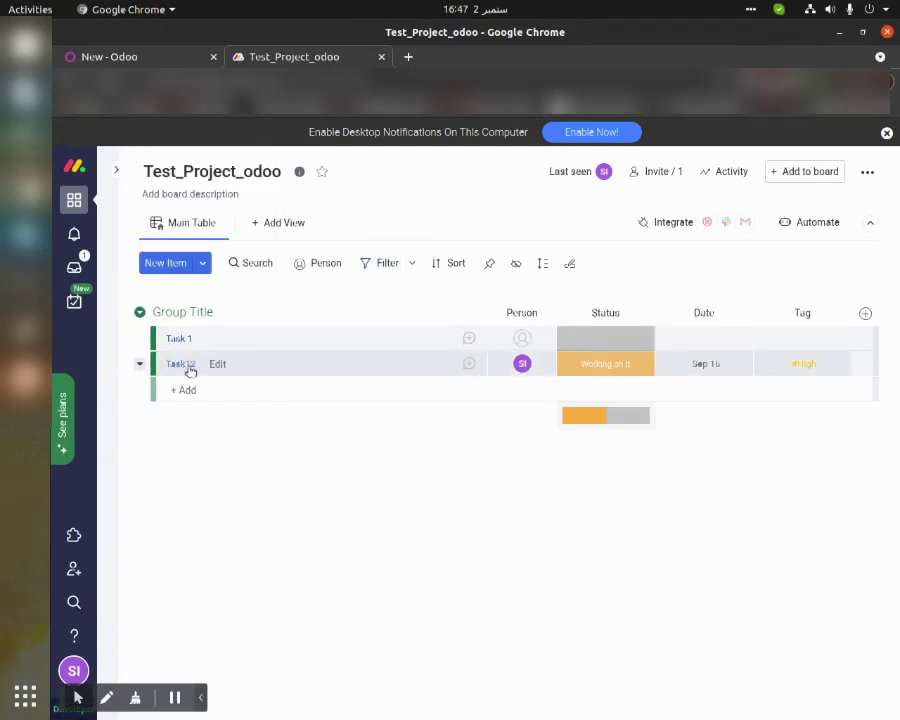
pyautogui.click(520, 344)
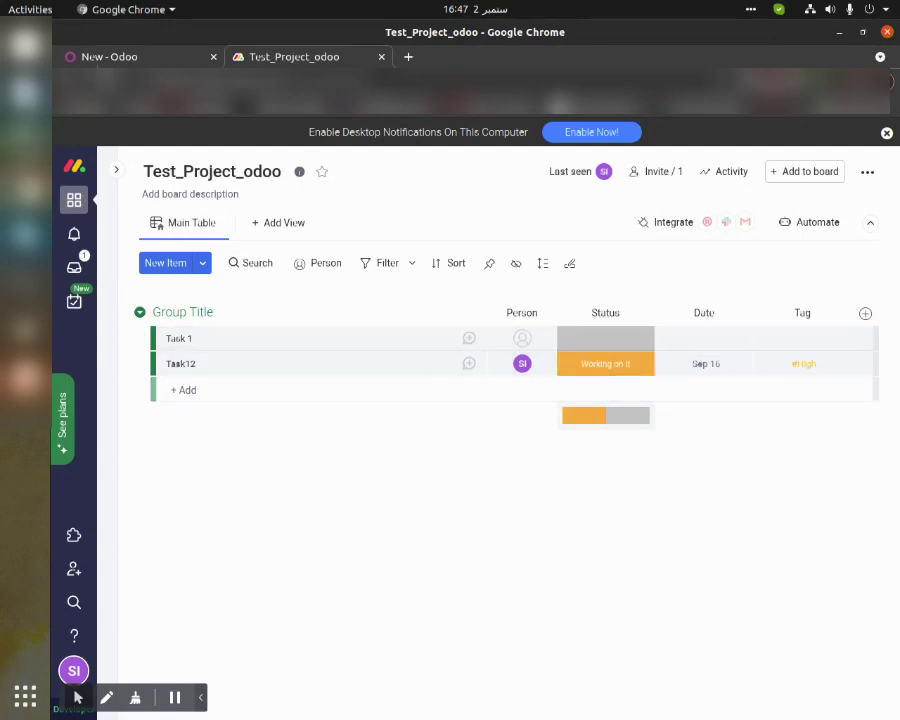
pyautogui.click(102, 58)
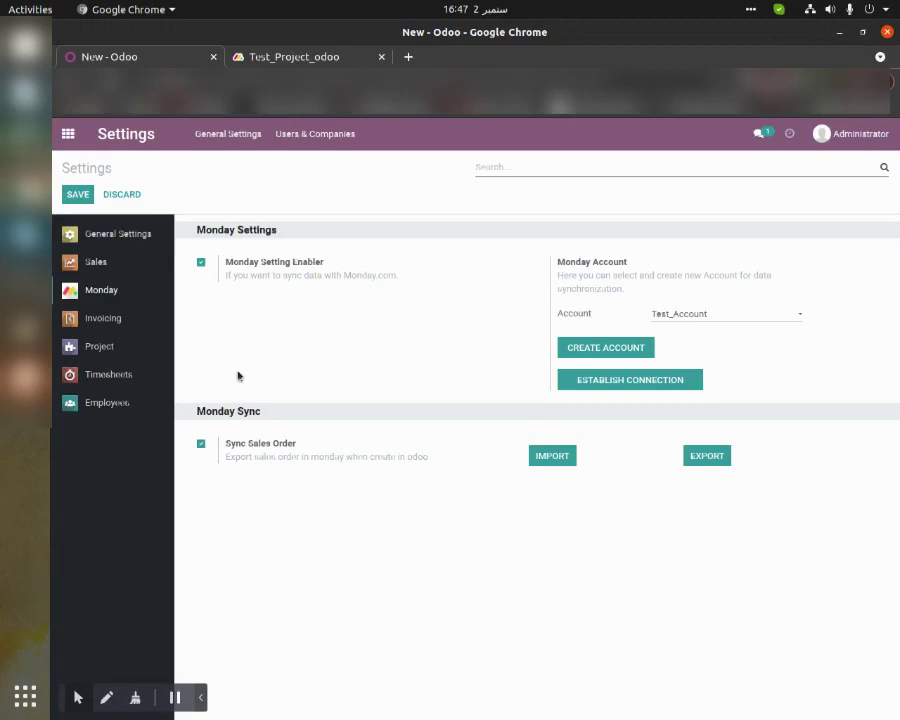